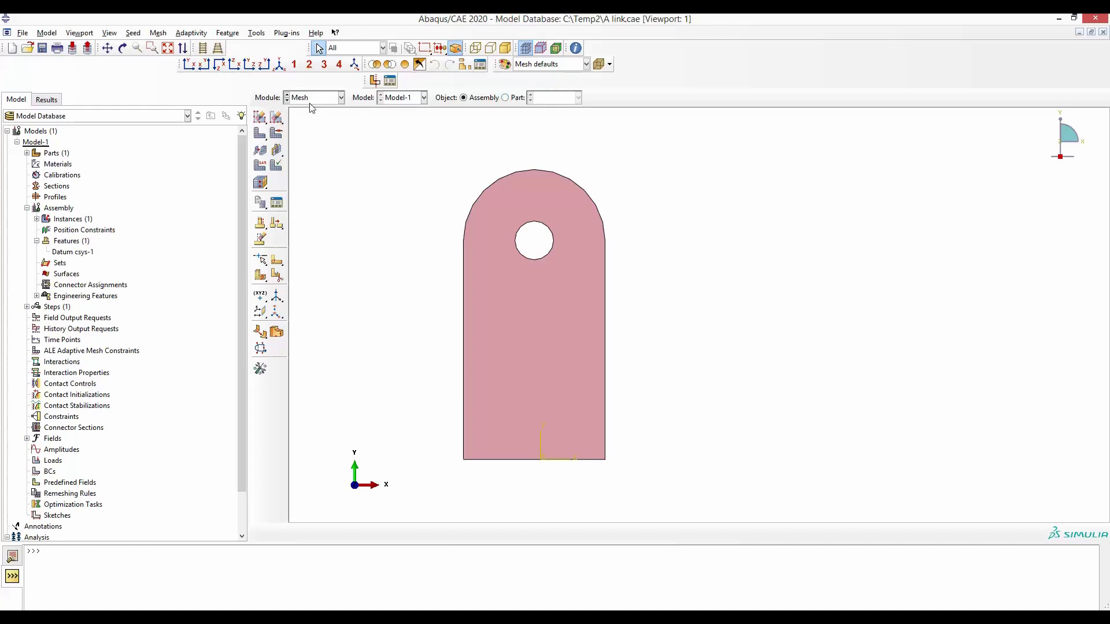
Seed the link instance with an approximate global size of 1, keeping curvature control on.
click(133, 33)
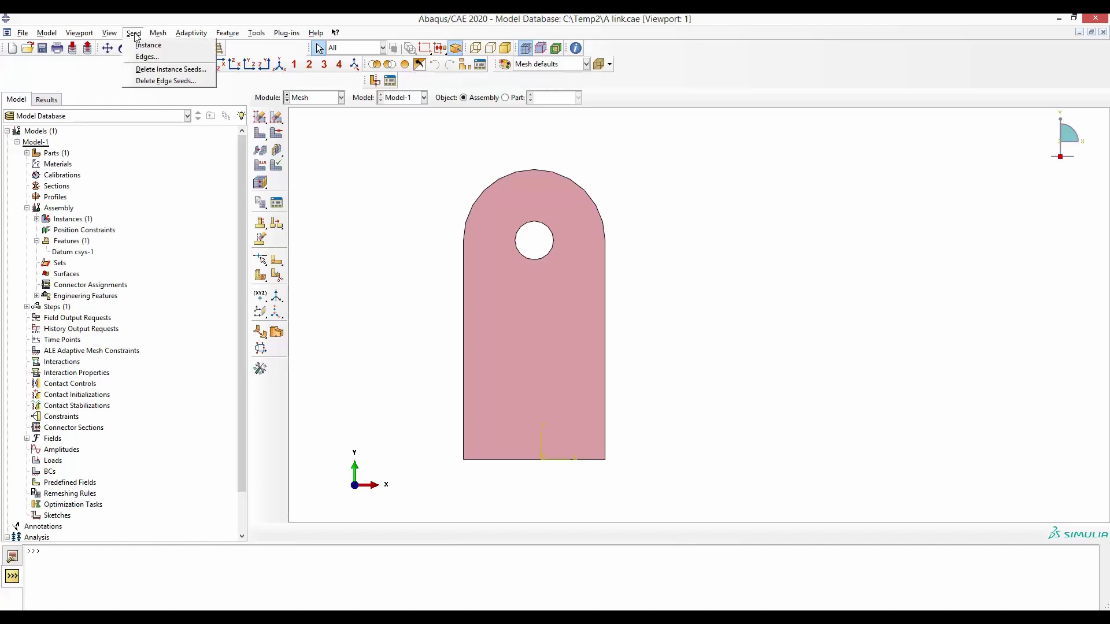
click(165, 45)
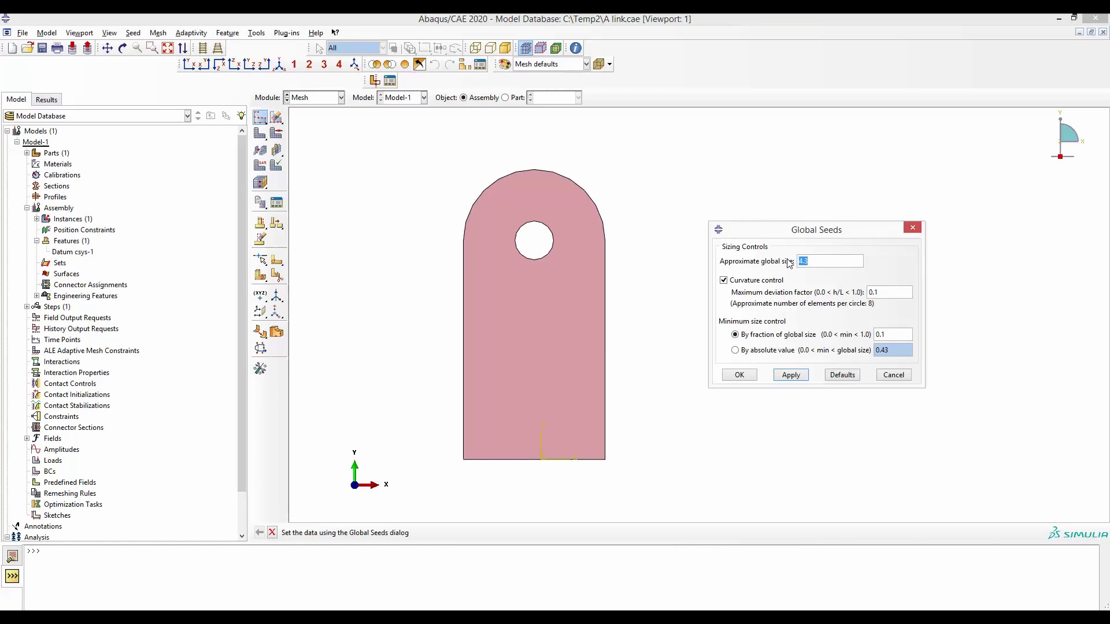
text(1)
click(791, 375)
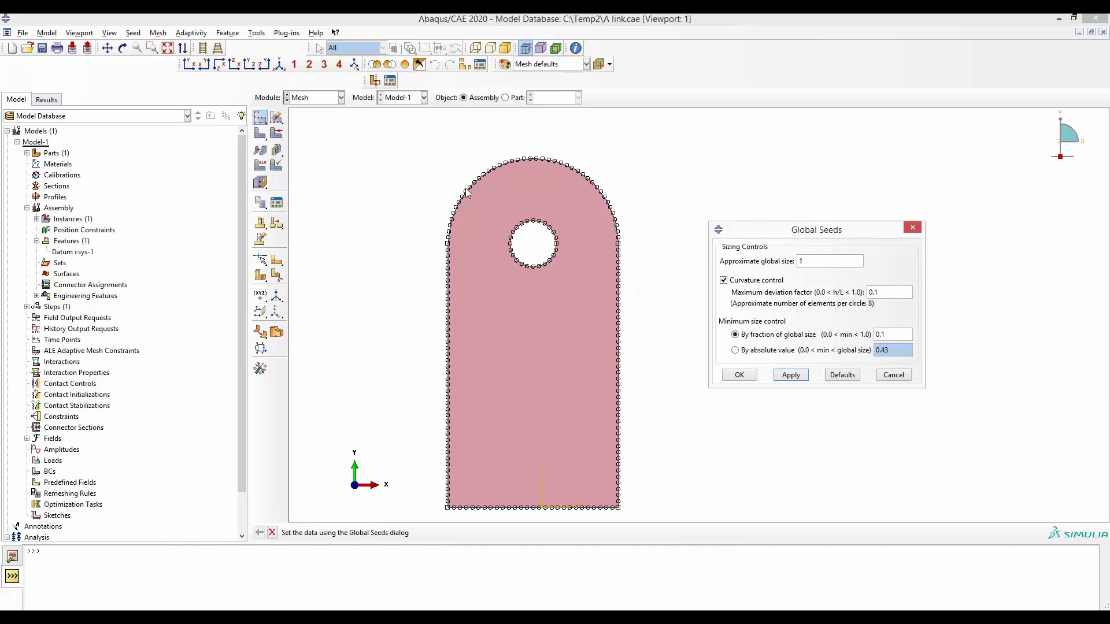
scroll(463, 197, down, 3)
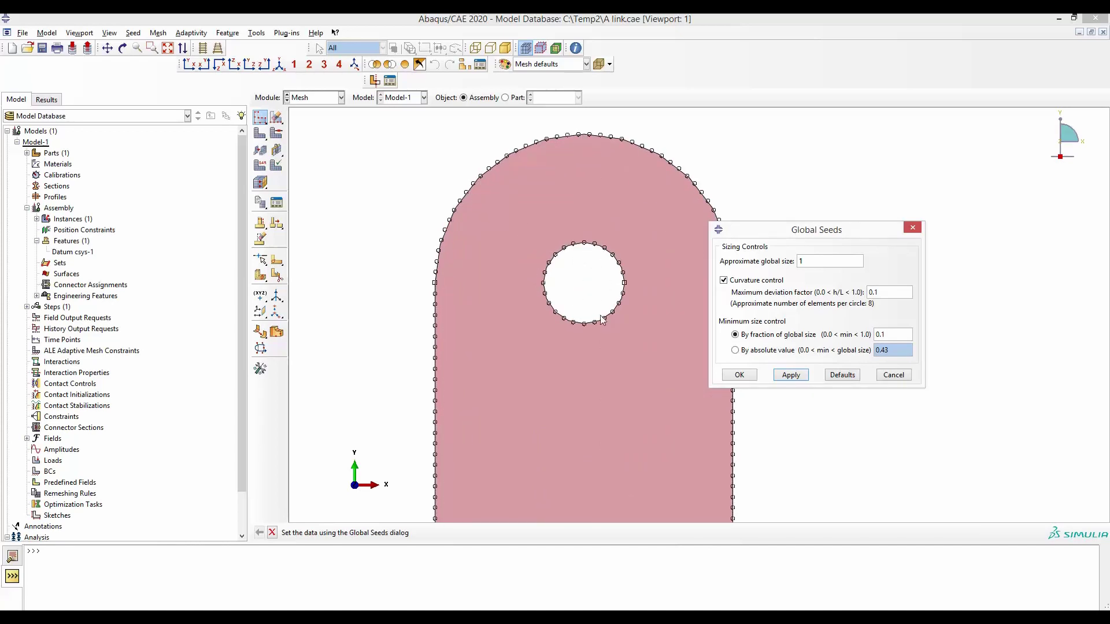
scroll(496, 182, up, 3)
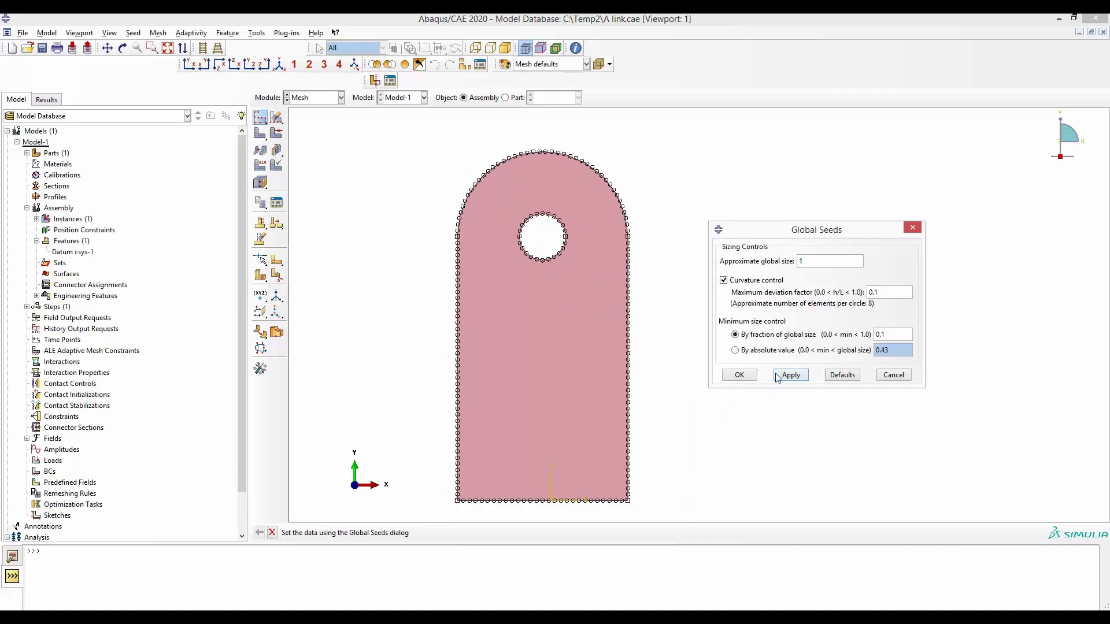
click(737, 377)
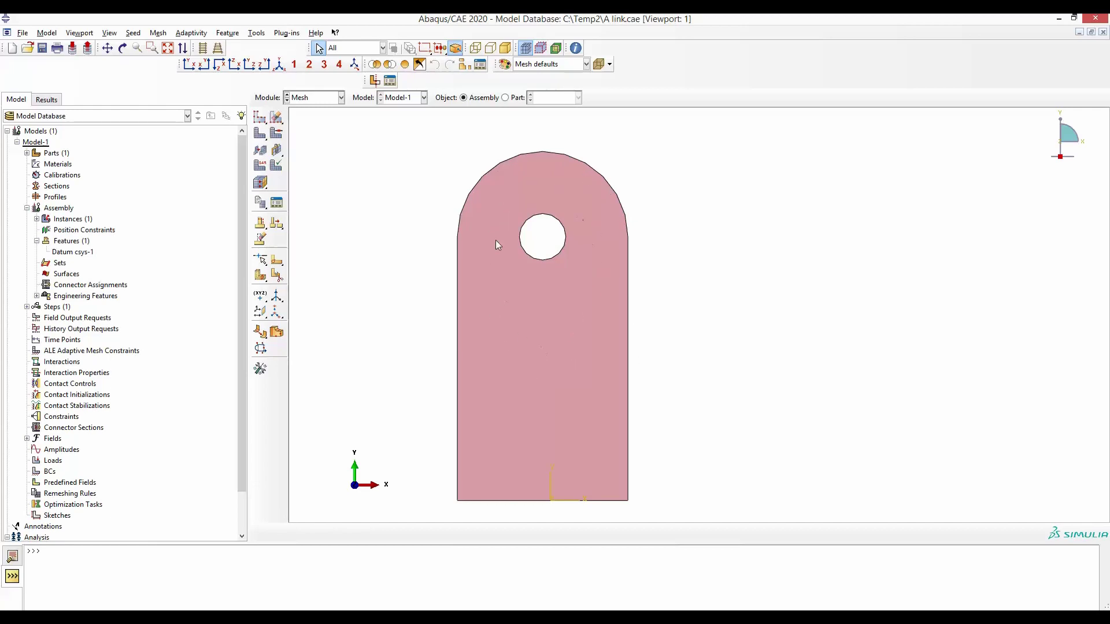
Set the mesh controls to quad elements with the free technique and the advancing front algorithm.
click(158, 33)
click(172, 46)
drag(201, 227, 790, 199)
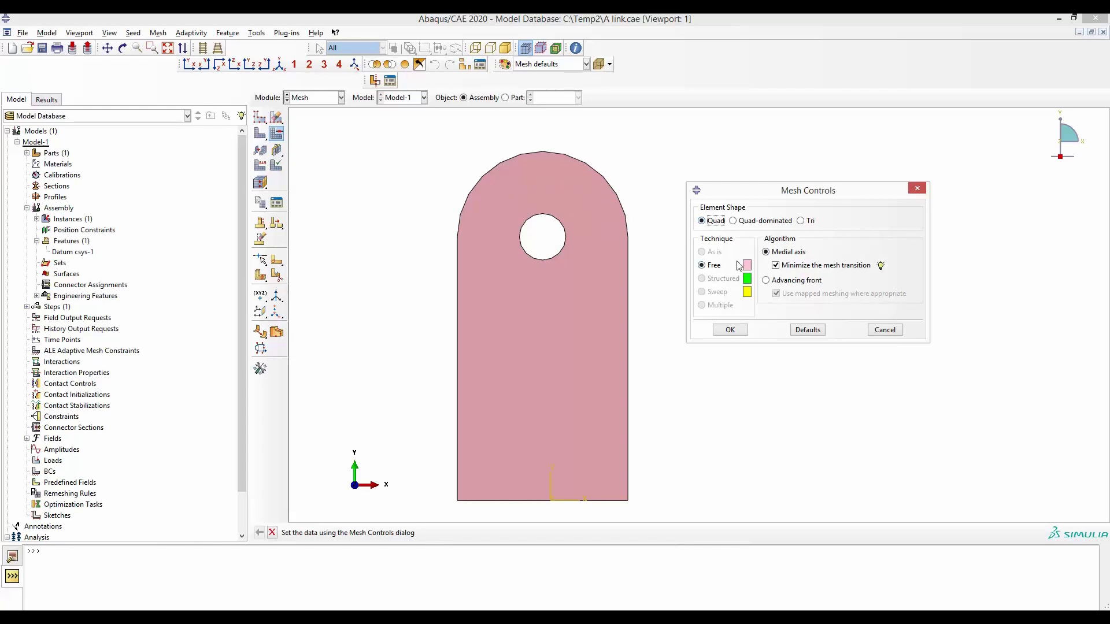
click(787, 263)
click(786, 263)
click(766, 281)
click(744, 330)
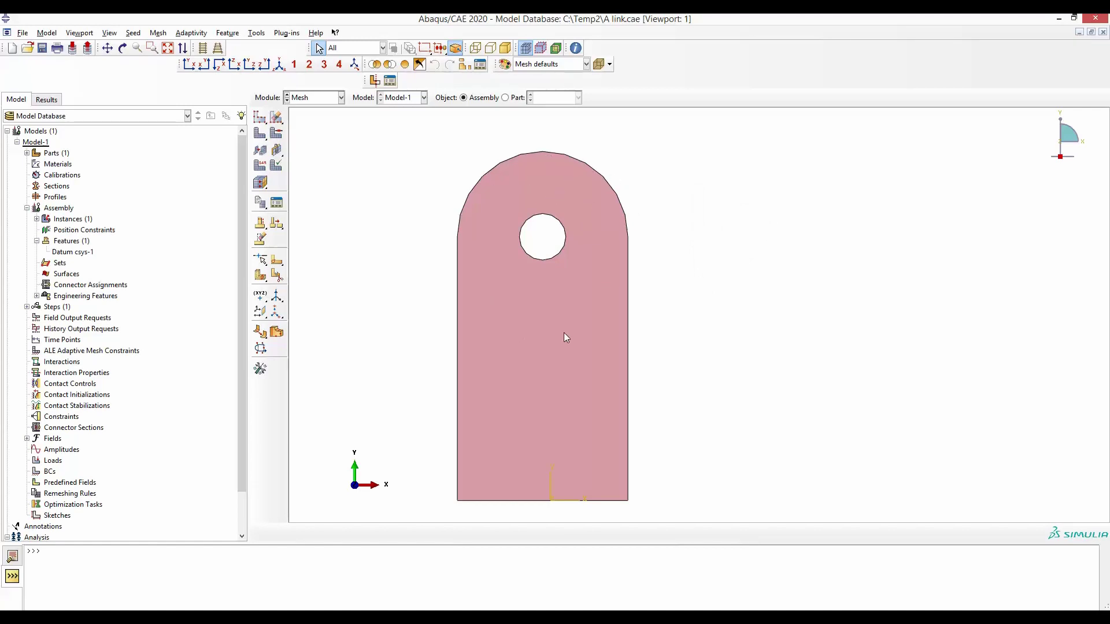
Mesh the link instance using the advancing front quad settings.
click(158, 33)
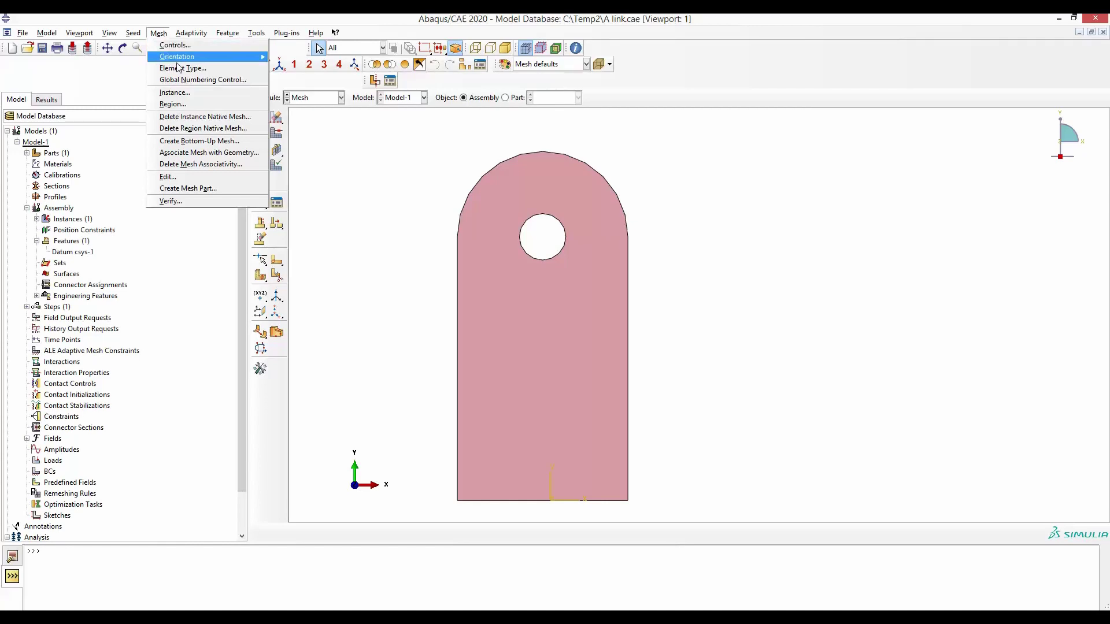
click(175, 92)
click(384, 532)
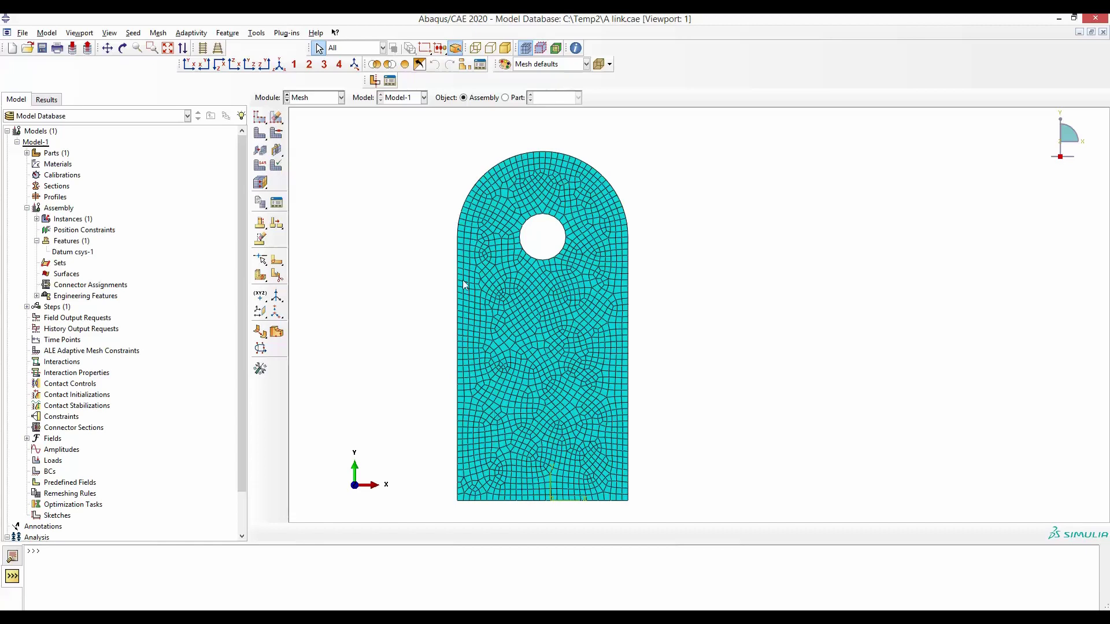
Delete the advancing front mesh from the link instance.
click(157, 33)
click(180, 124)
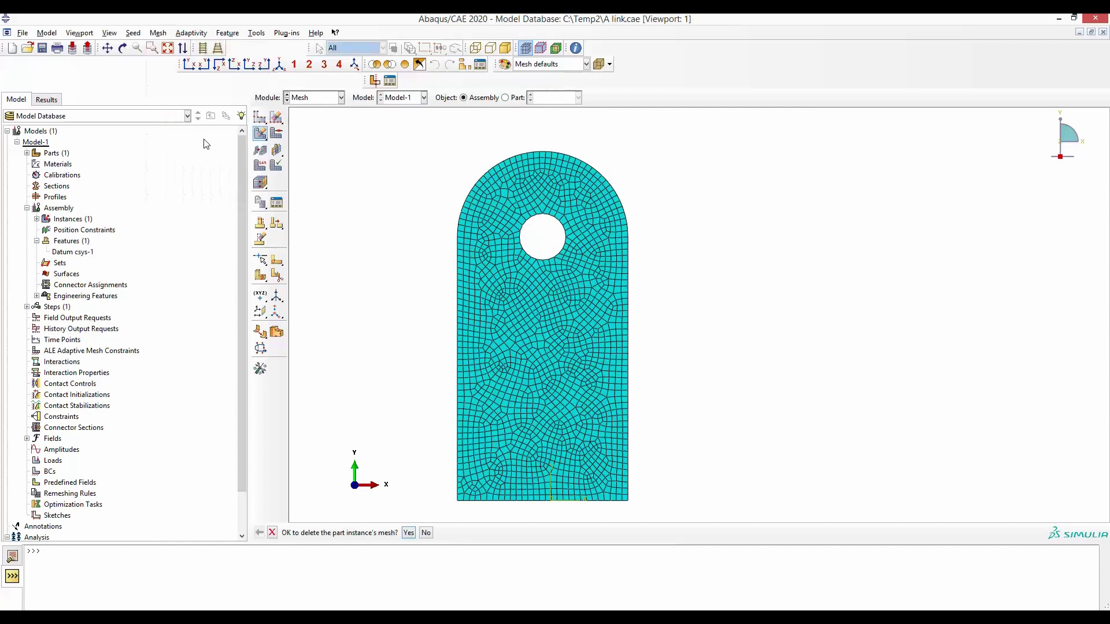
click(409, 532)
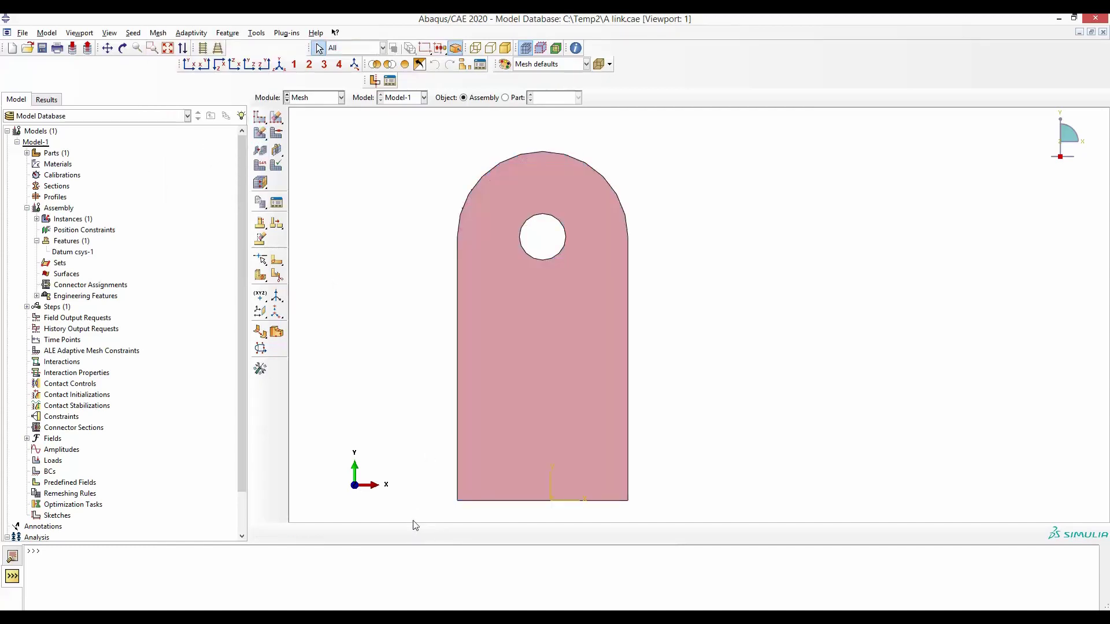
Switch the free quad meshing algorithm to medial axis with the mesh transition minimized.
click(155, 34)
click(174, 45)
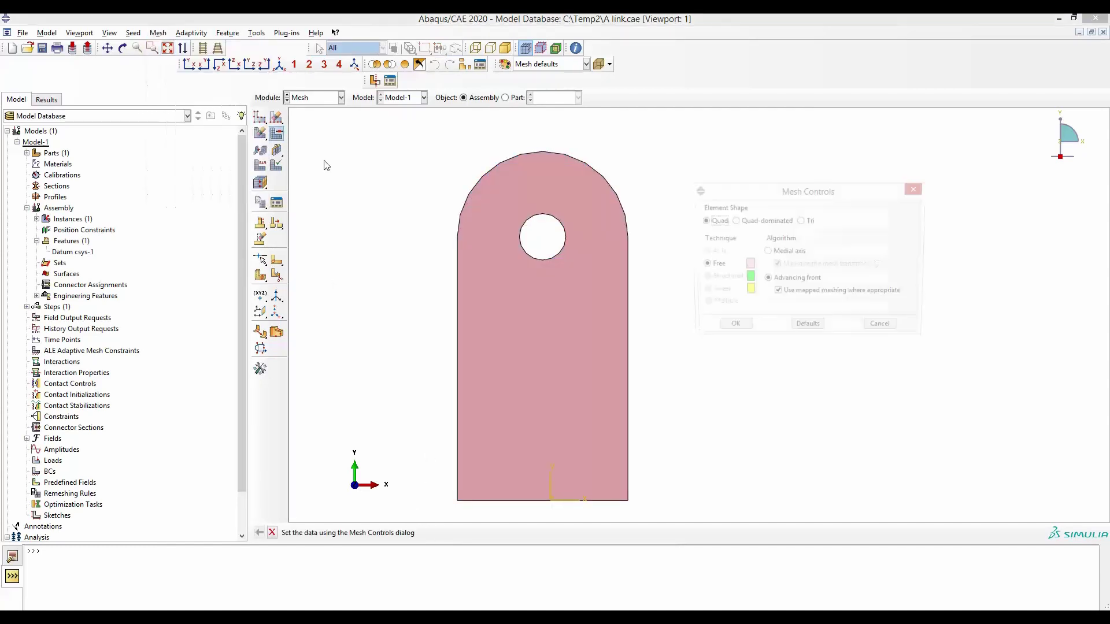
click(766, 253)
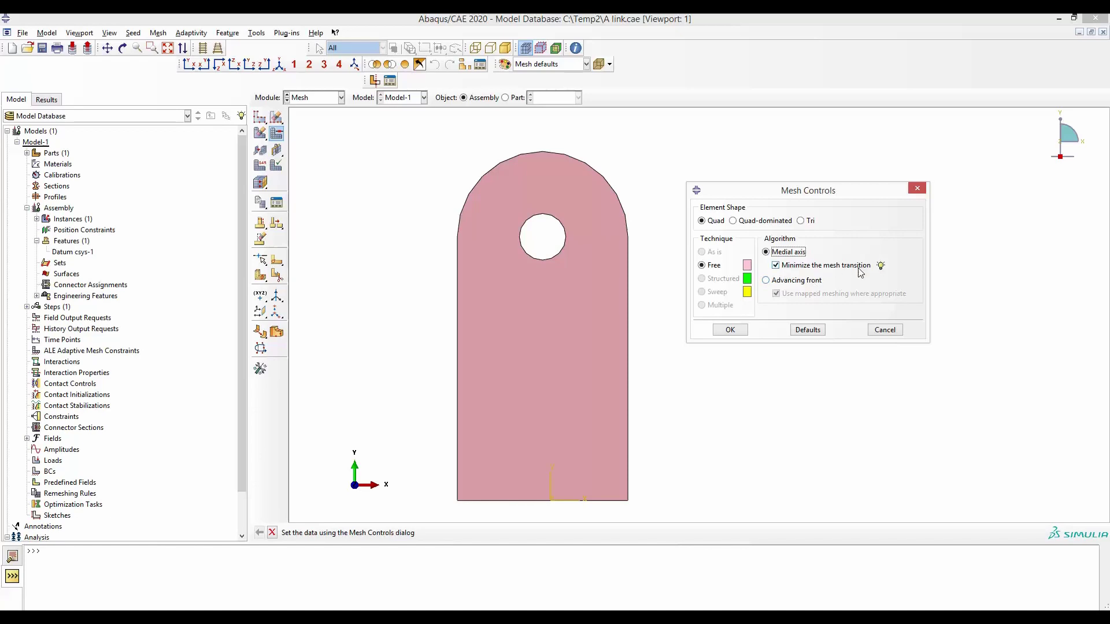
click(731, 331)
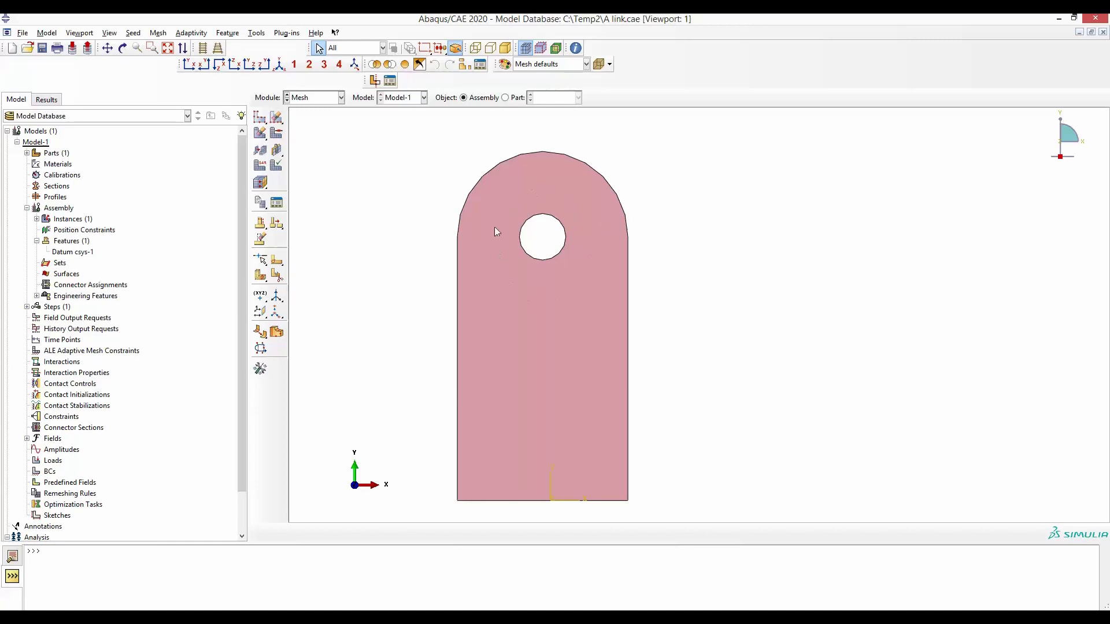
Mesh the link instance using the medial axis quad settings.
click(155, 34)
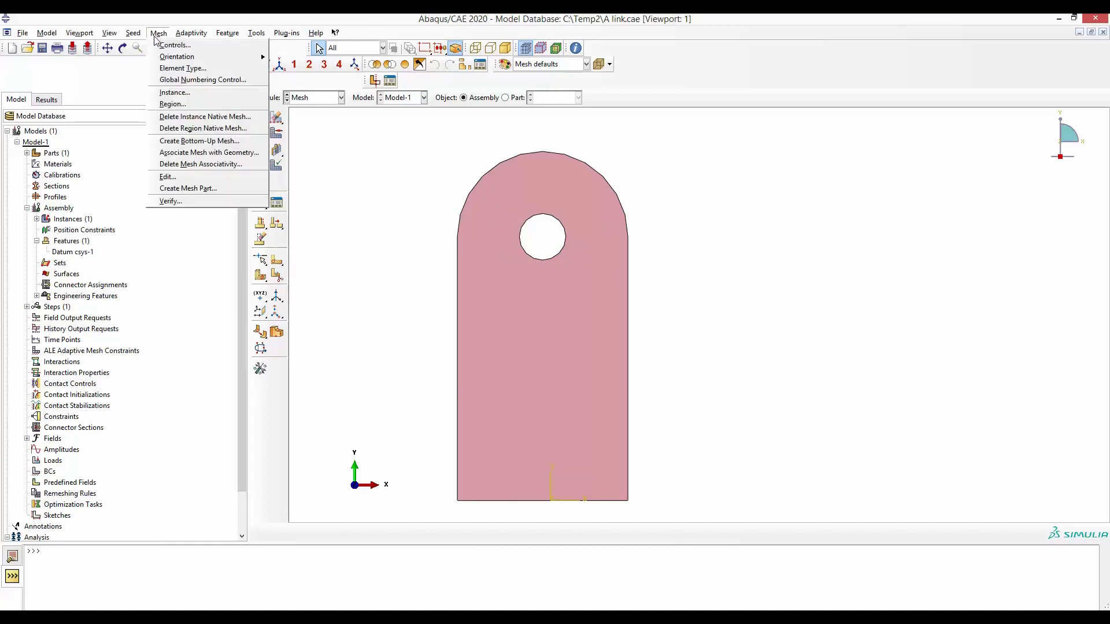
click(174, 92)
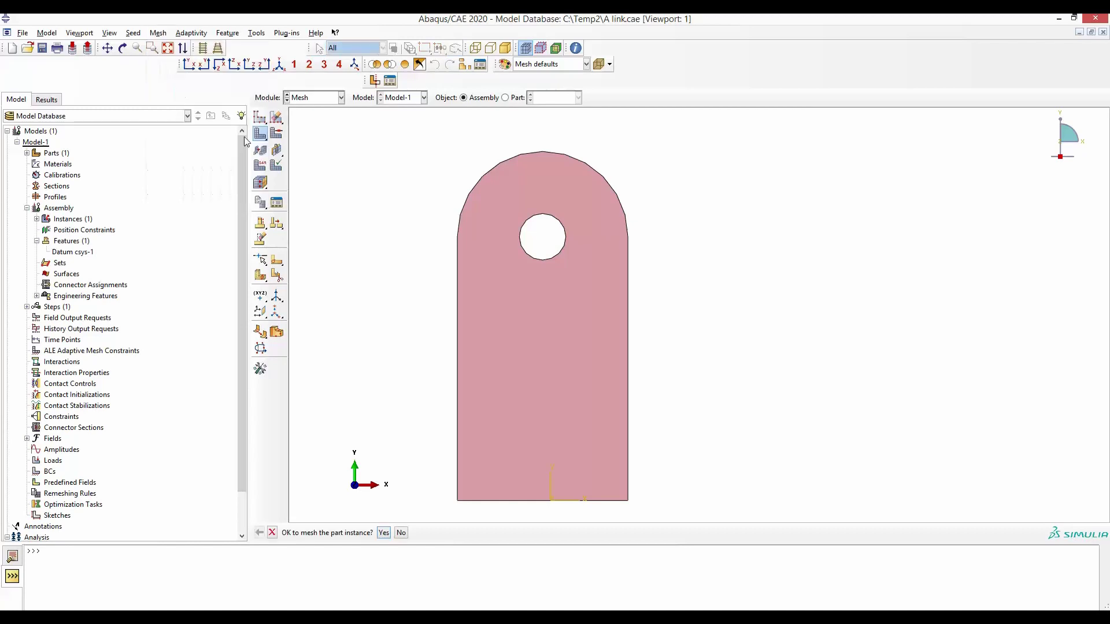
click(383, 532)
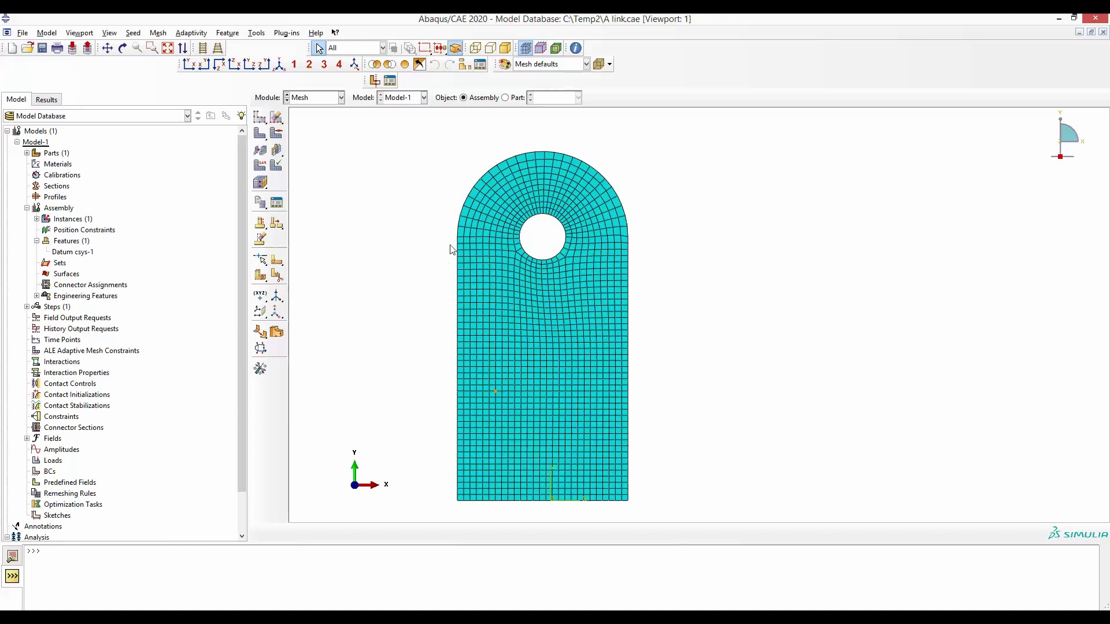
Examine the quad mesh around the hole, along the rounded end and in the straight lower region of the link.
scroll(527, 237, up, 2)
scroll(523, 254, down, 2)
scroll(529, 346, up, 2)
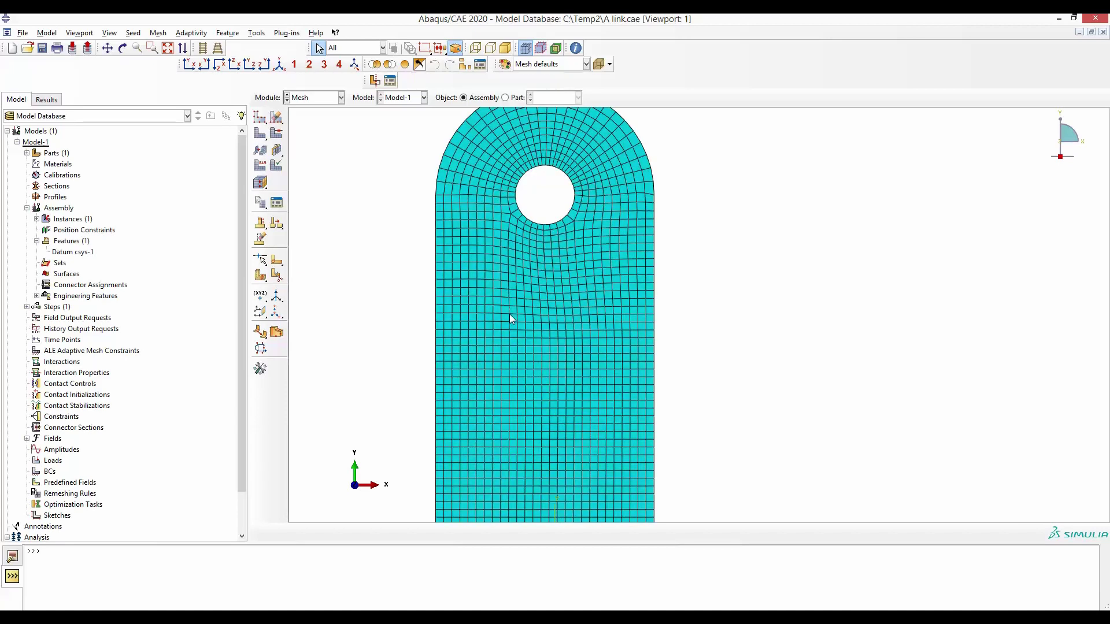
scroll(510, 320, down, 2)
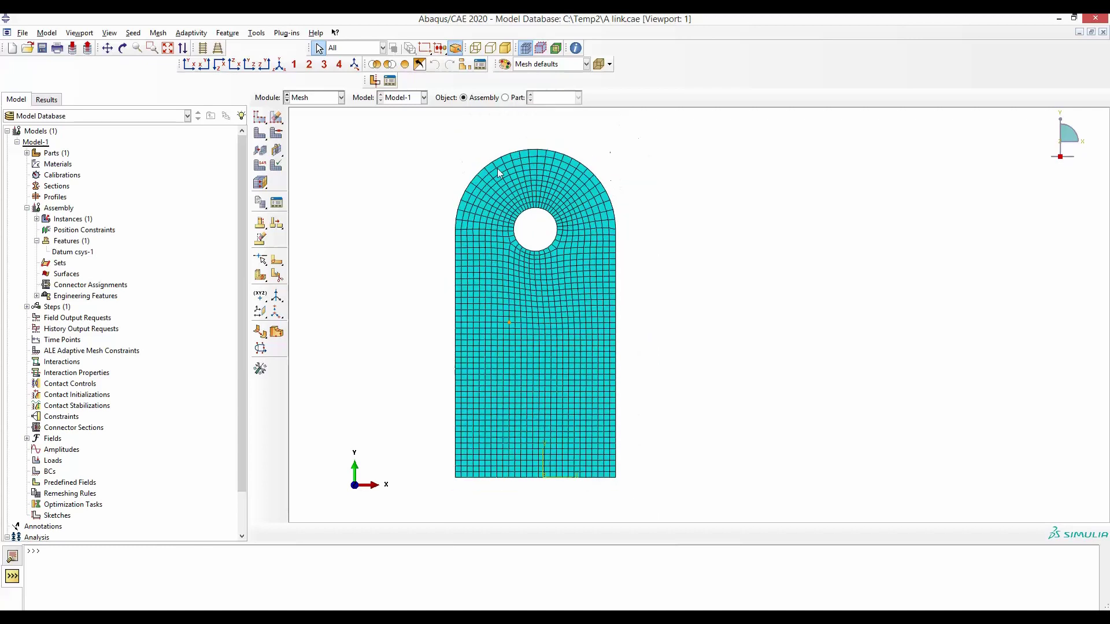
scroll(501, 178, up, 3)
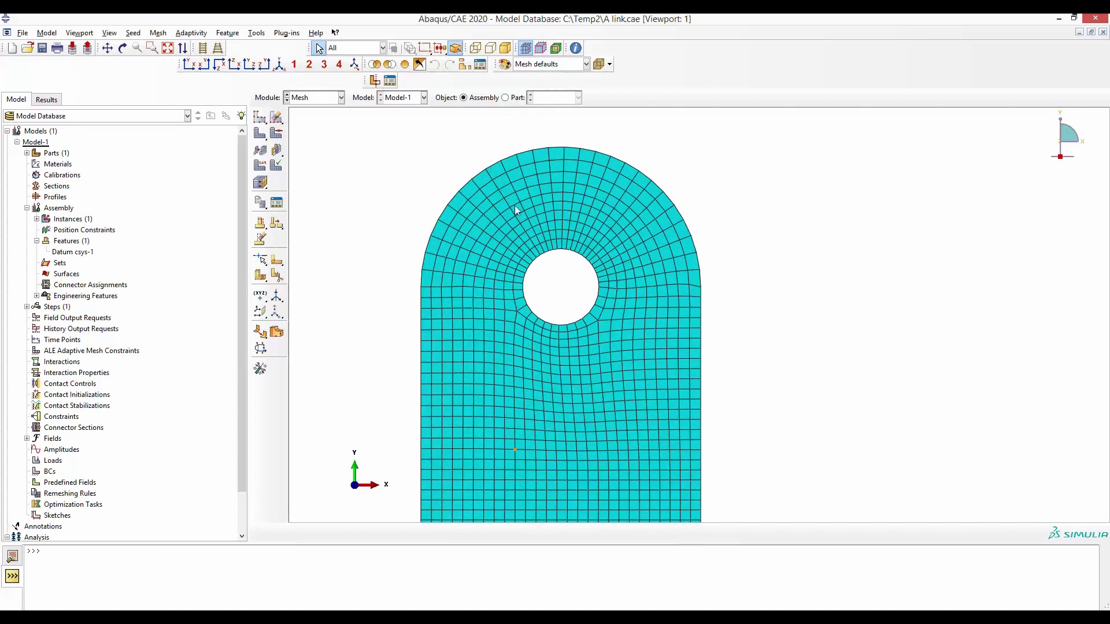
click(542, 253)
scroll(525, 211, down, 3)
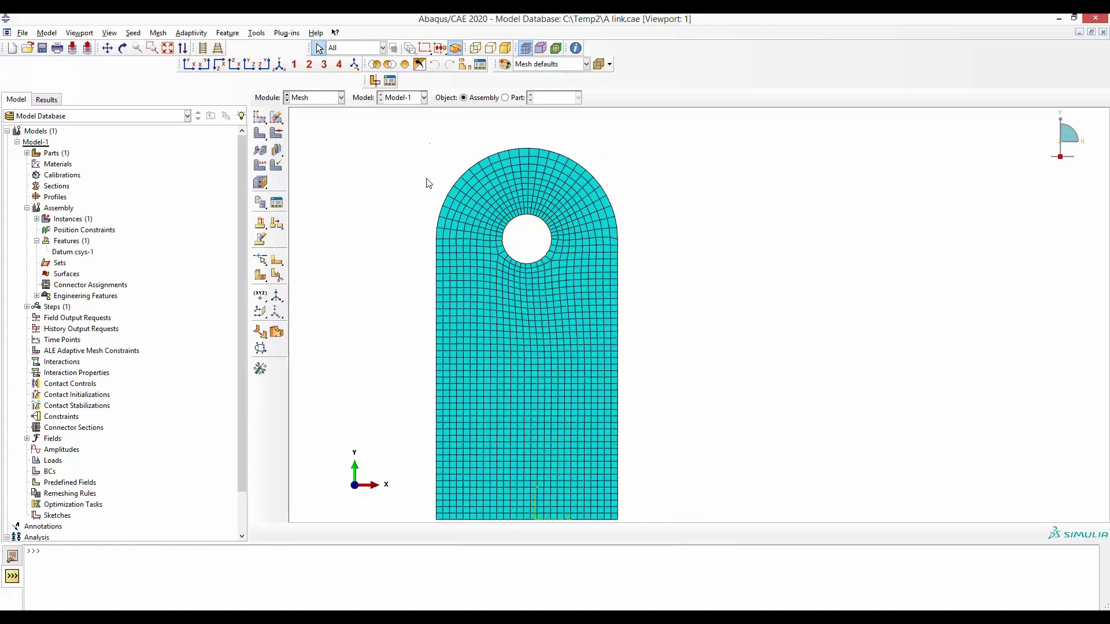
drag(423, 445, 653, 524)
click(414, 291)
drag(413, 206, 466, 265)
click(643, 272)
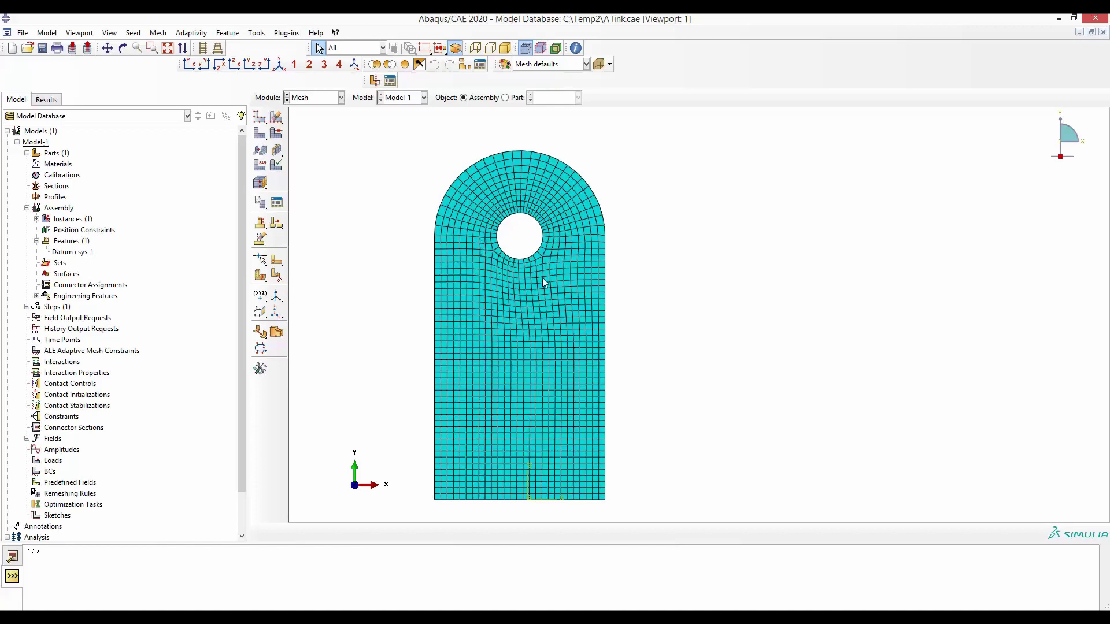
drag(388, 378, 627, 528)
click(379, 241)
drag(422, 159, 607, 202)
click(663, 204)
Change the mesh controls to the Tri element shape with mapped meshing where appropriate, and delete the invalidated mesh.
click(134, 33)
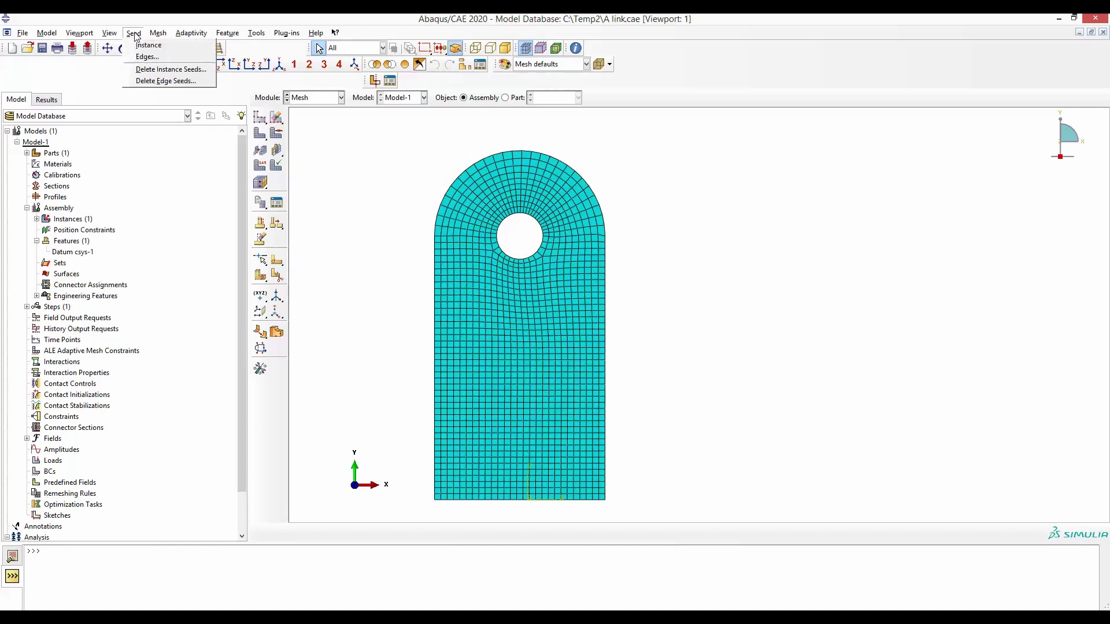
click(168, 56)
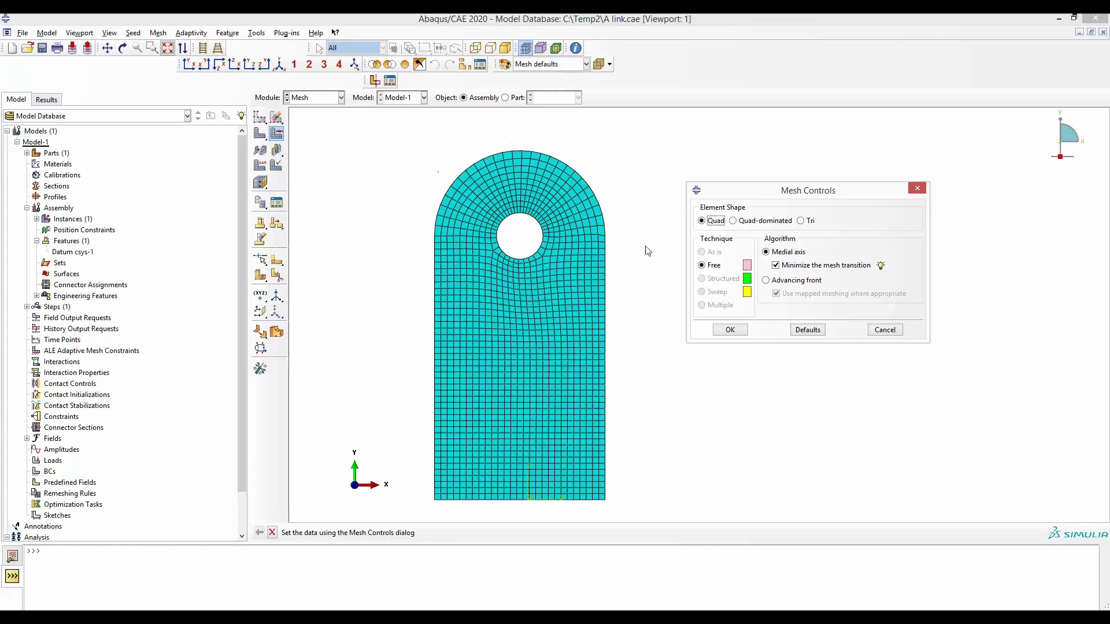
click(801, 221)
click(730, 329)
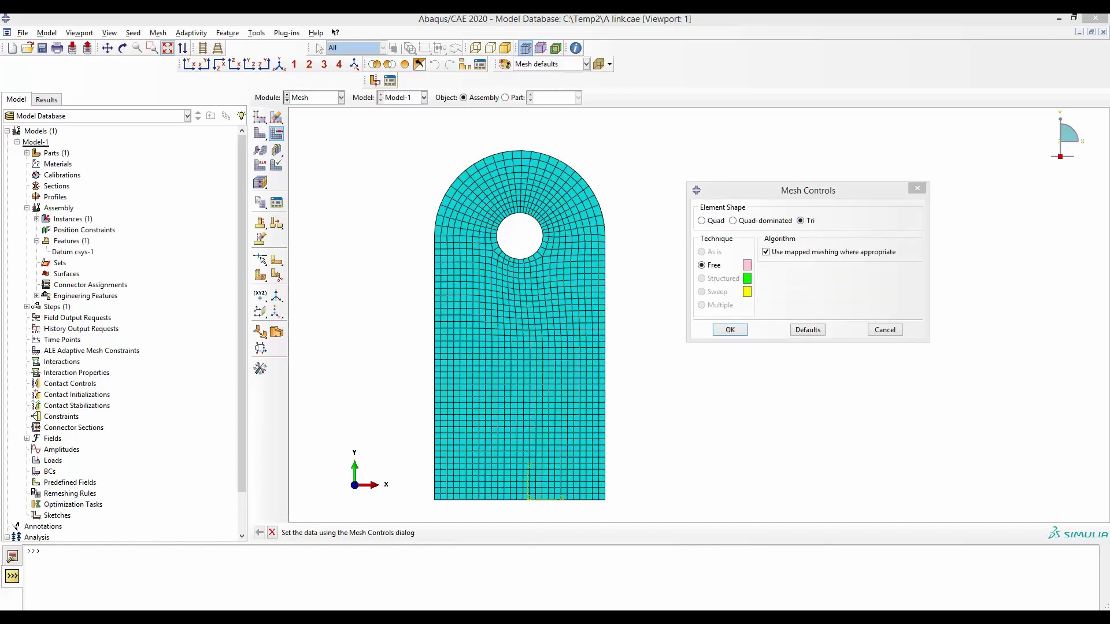
drag(423, 133, 258, 95)
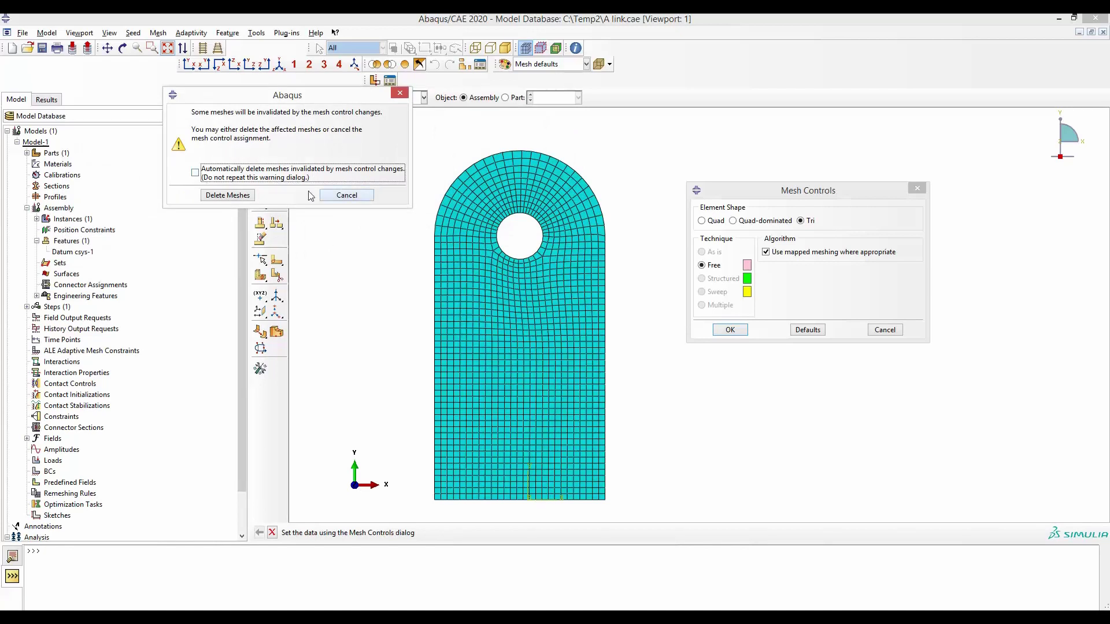
click(240, 196)
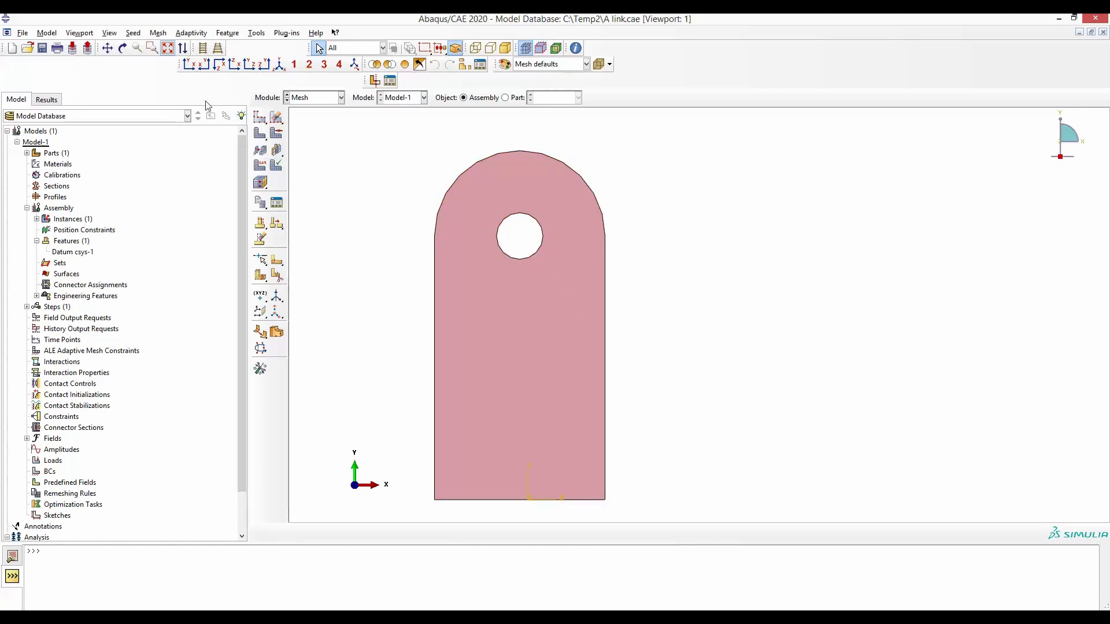
Mesh the link instance with free triangular elements.
click(159, 33)
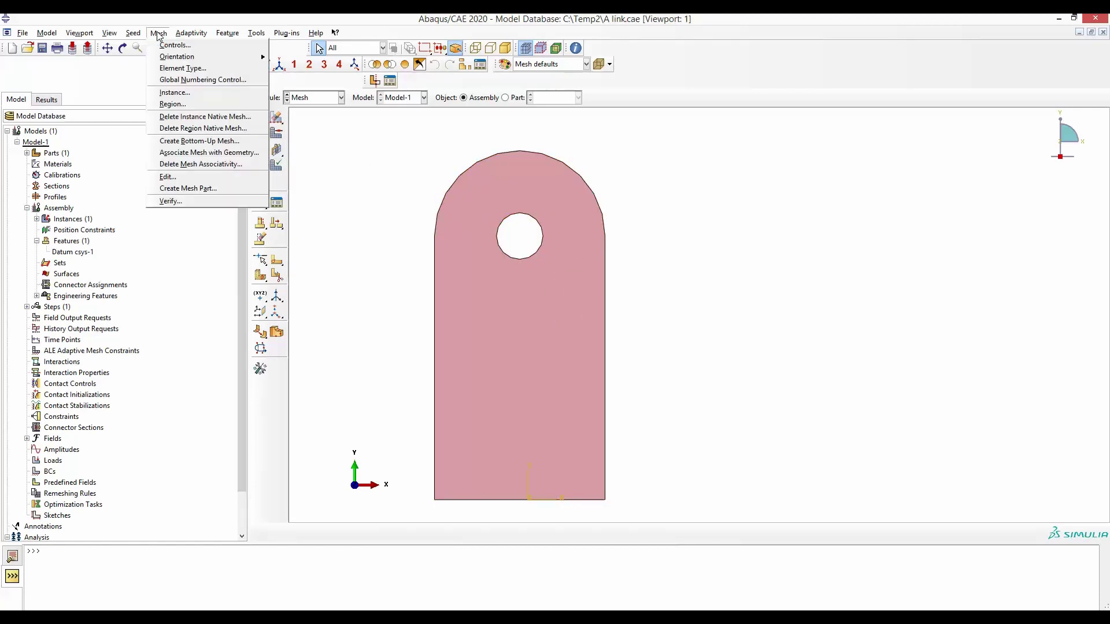
click(189, 92)
click(384, 533)
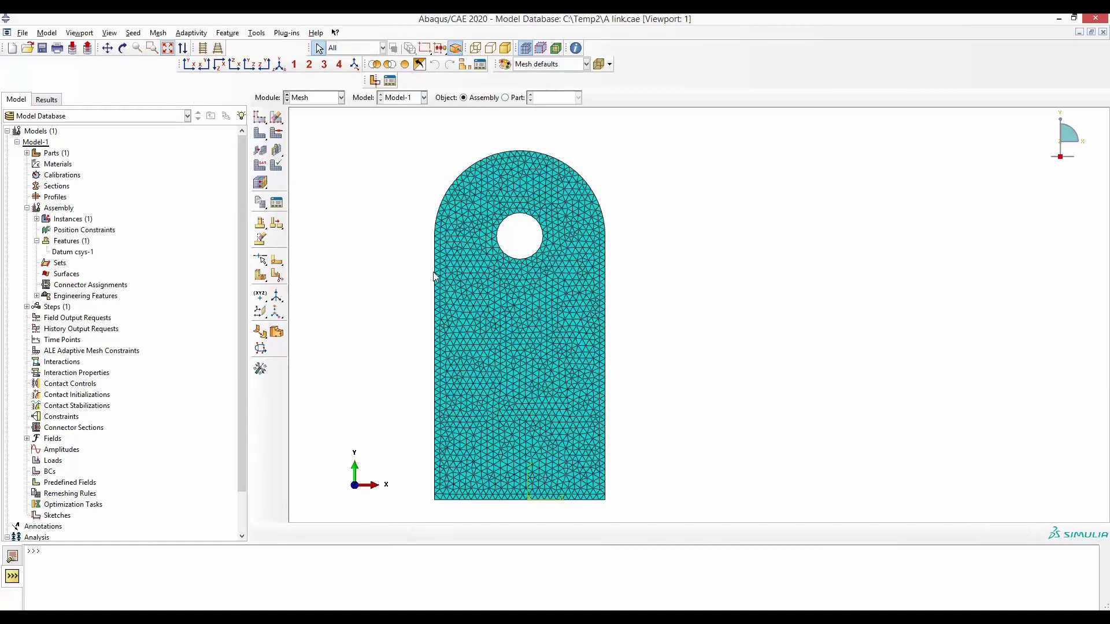
Delete the triangular mesh from the link instance.
click(158, 33)
click(194, 117)
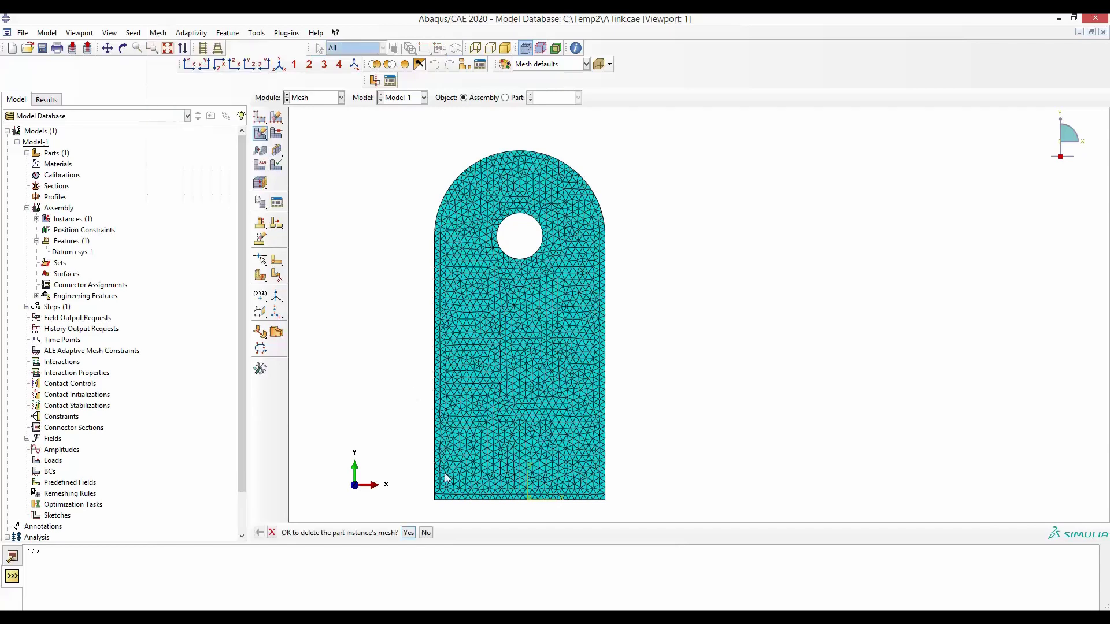
click(410, 537)
scroll(536, 250, down, 1)
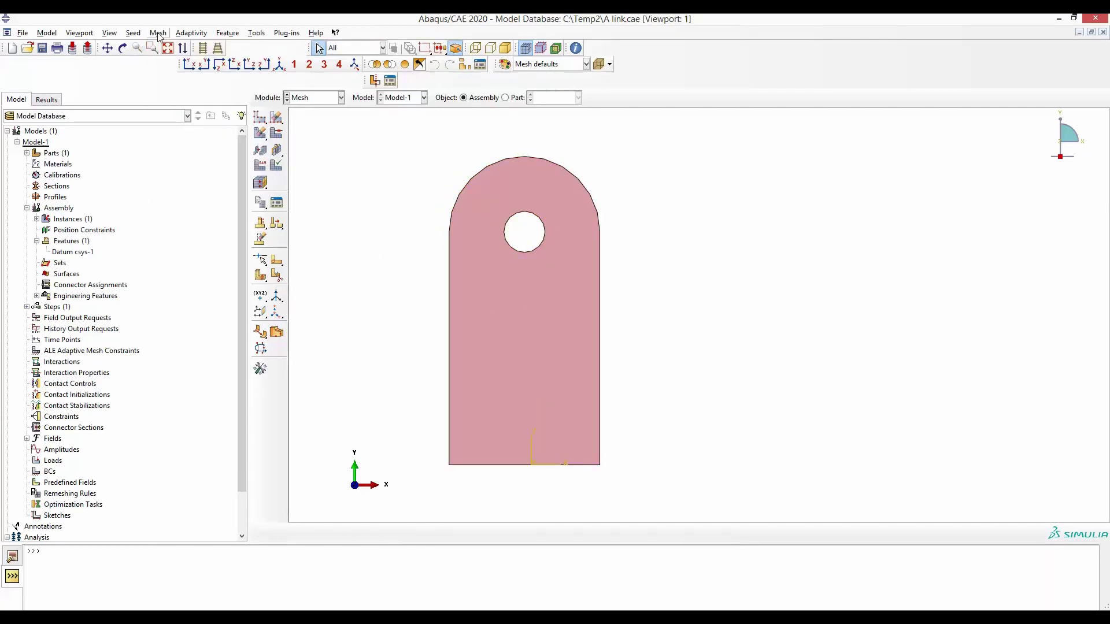
click(133, 33)
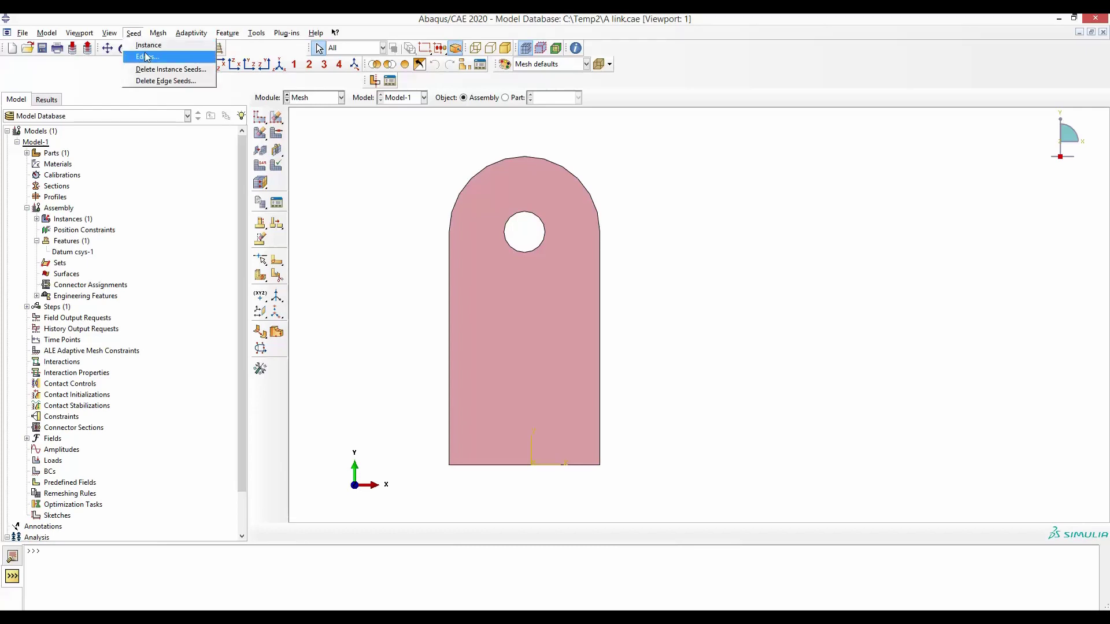
click(147, 43)
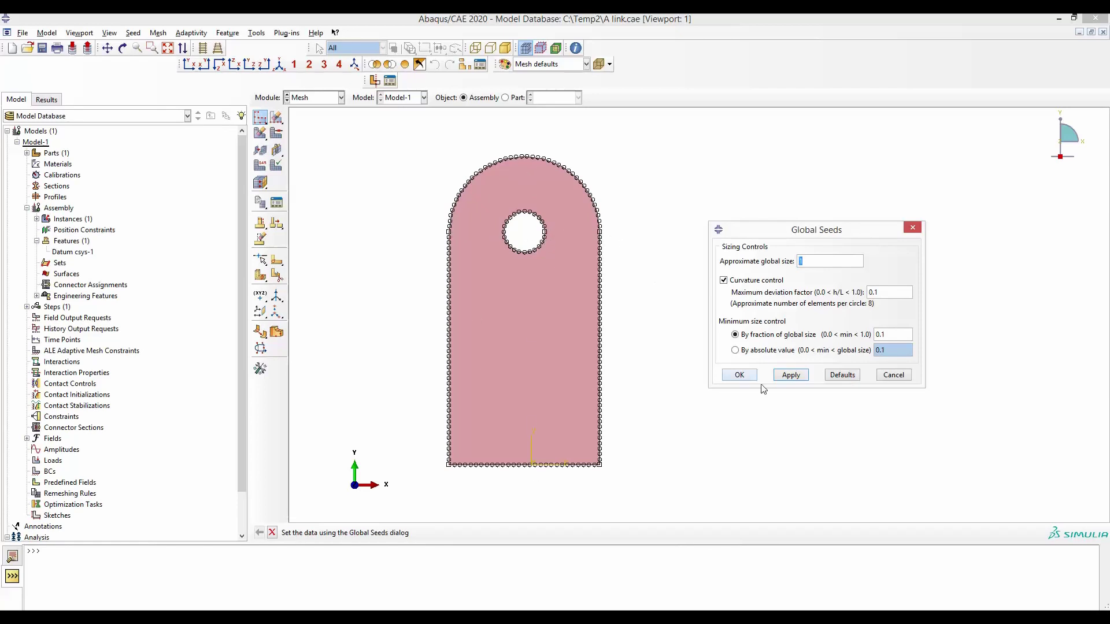
click(893, 376)
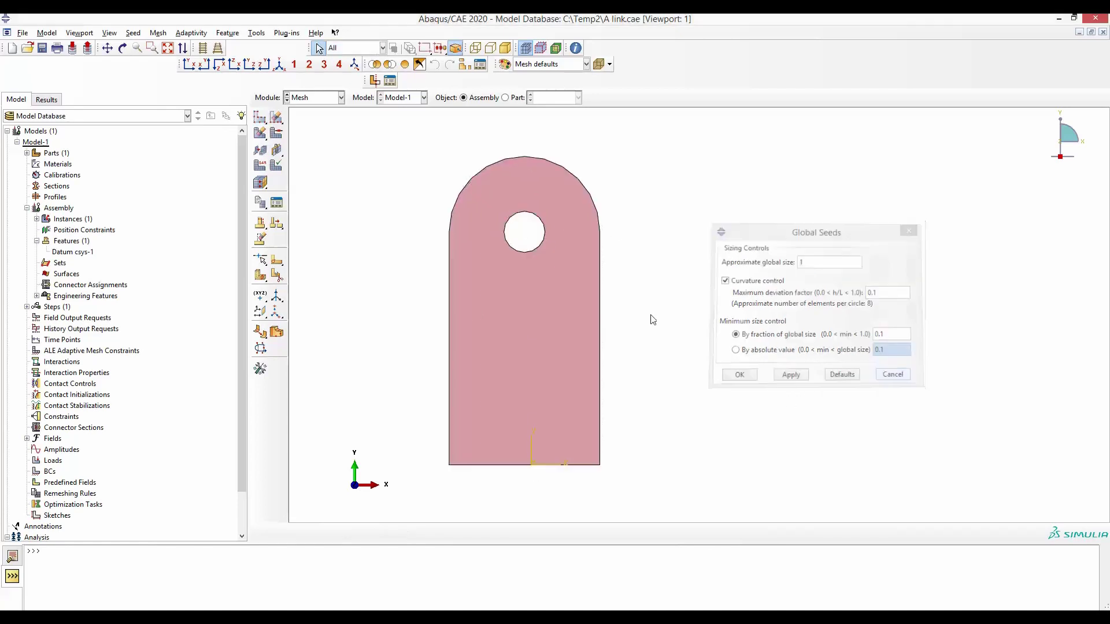
Delete the instance seeds from the link.
click(134, 33)
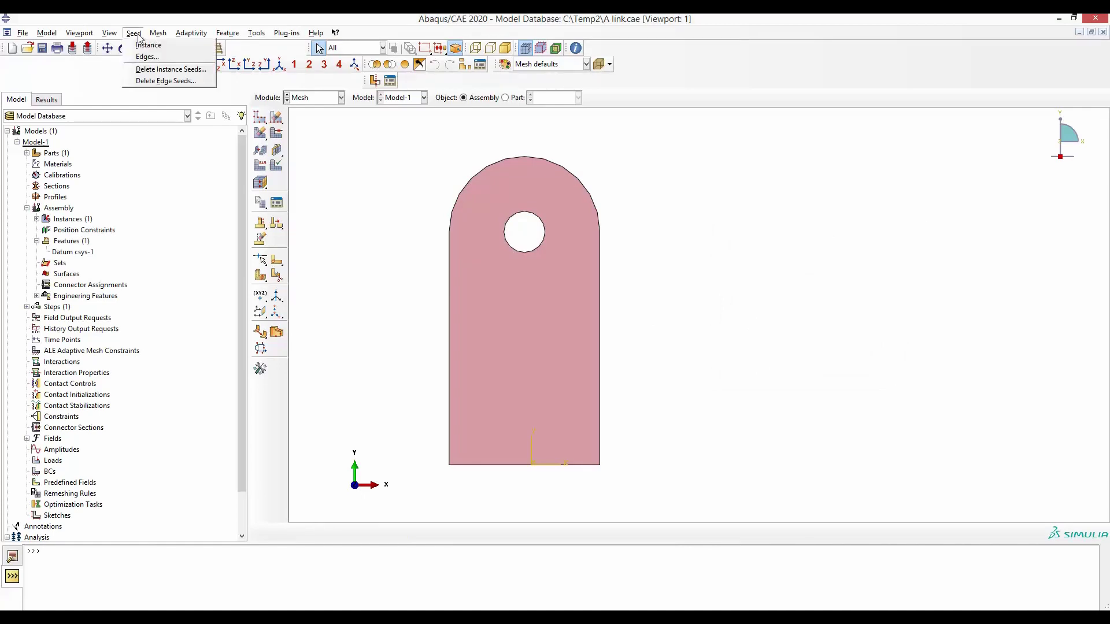
click(162, 70)
click(383, 533)
Start a sketched face partition on the link and draw a horizontal line through the hole's centre between the arc's endpoints.
click(257, 33)
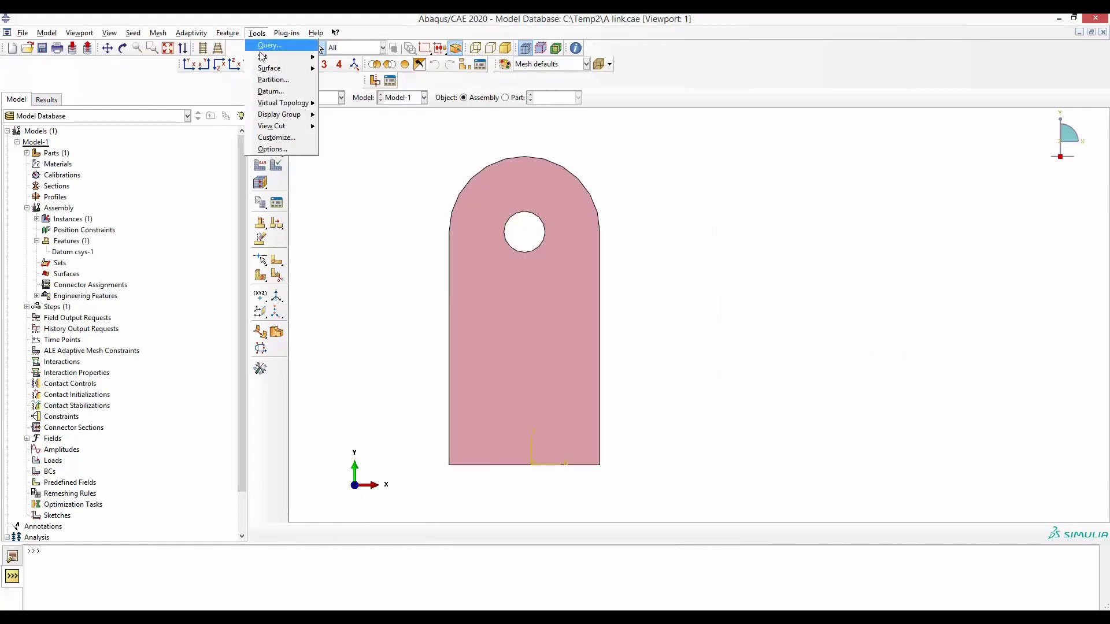
click(274, 81)
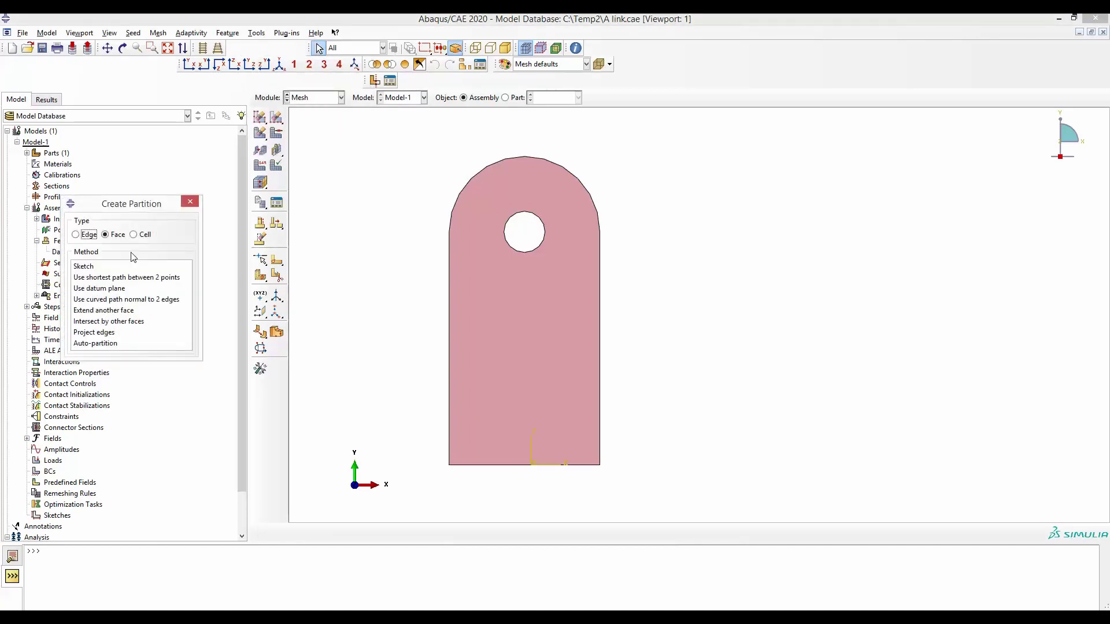
click(83, 267)
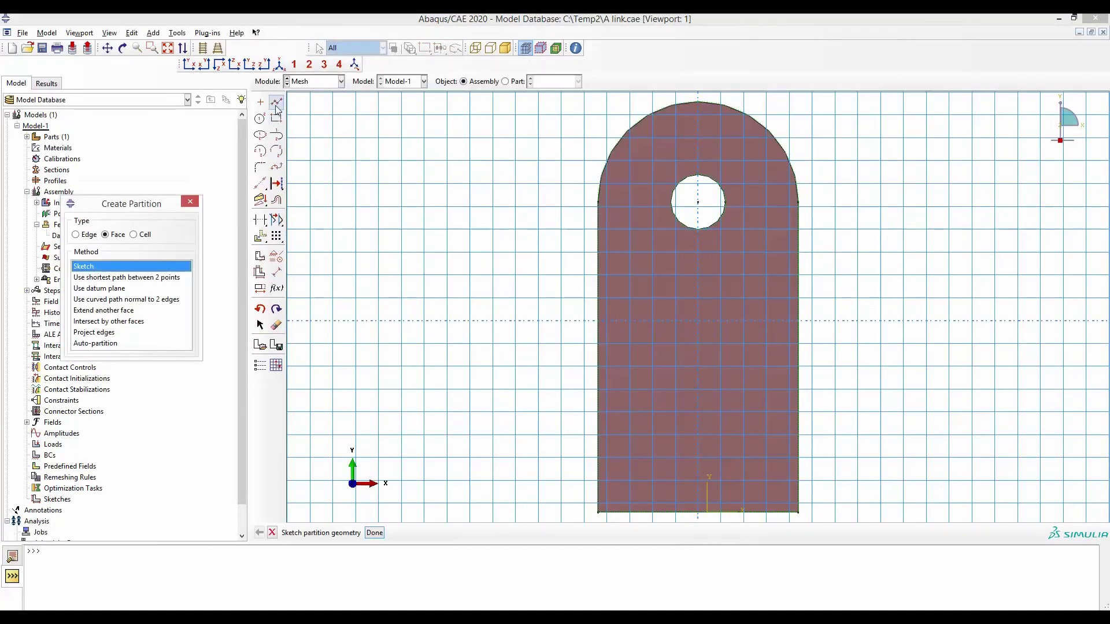
click(599, 203)
click(795, 203)
Draw a vertical centreline from the top of the rounded end to the bottom edge and complete the face partition.
click(277, 103)
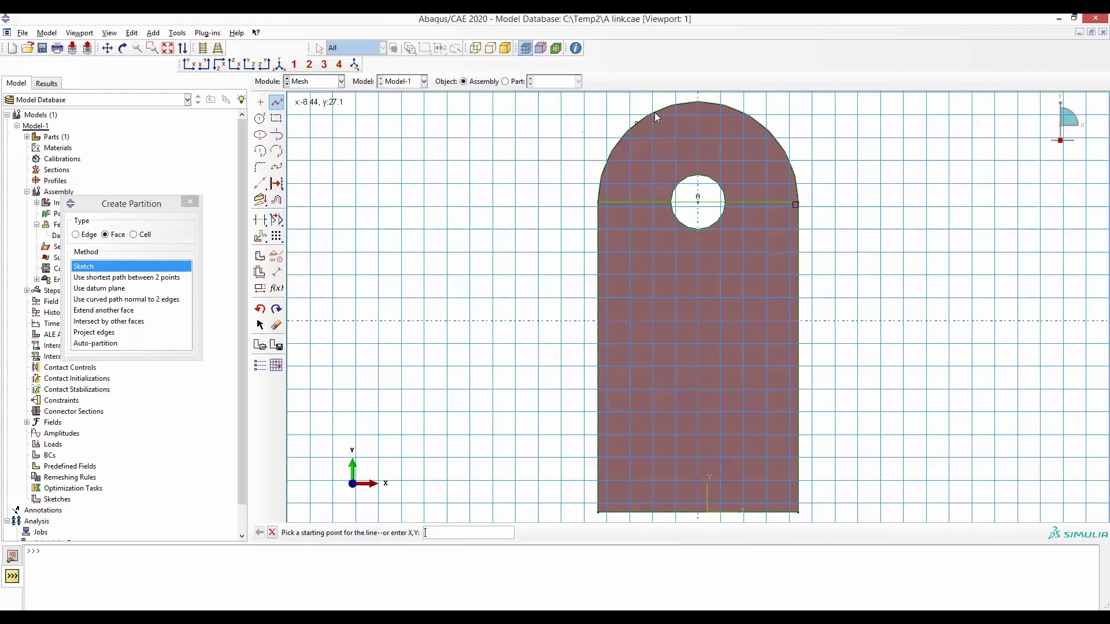
click(697, 103)
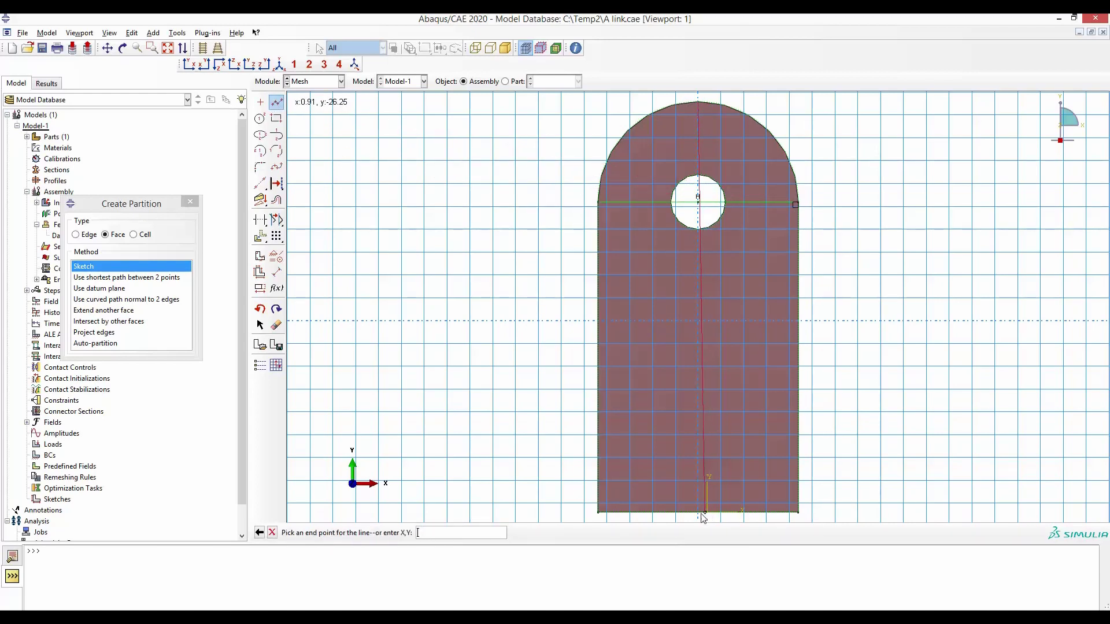
click(698, 512)
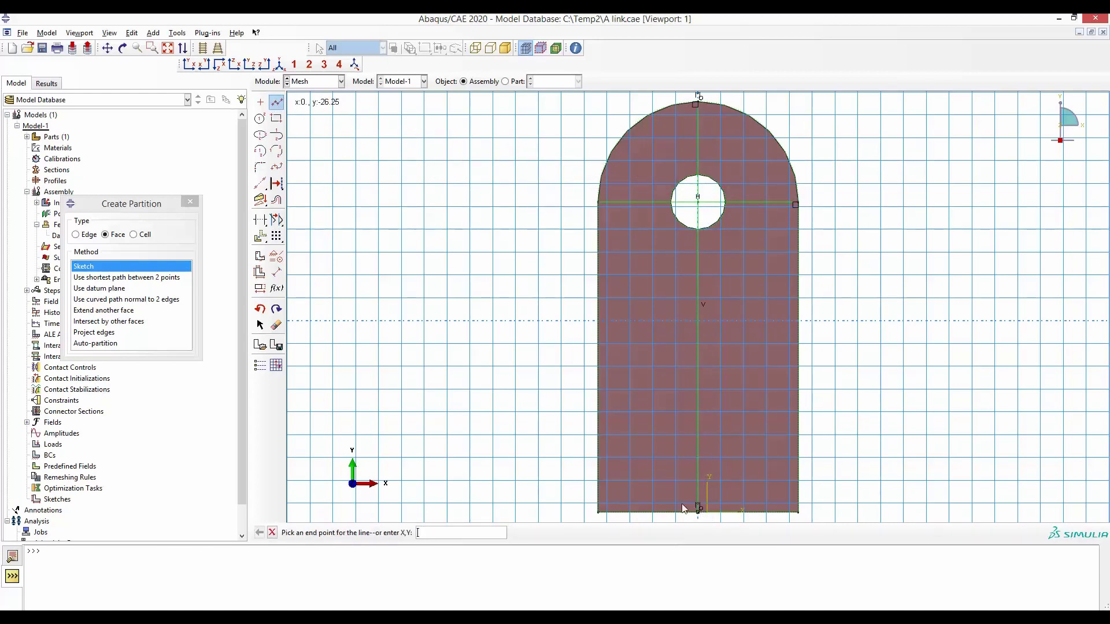
click(271, 532)
click(374, 533)
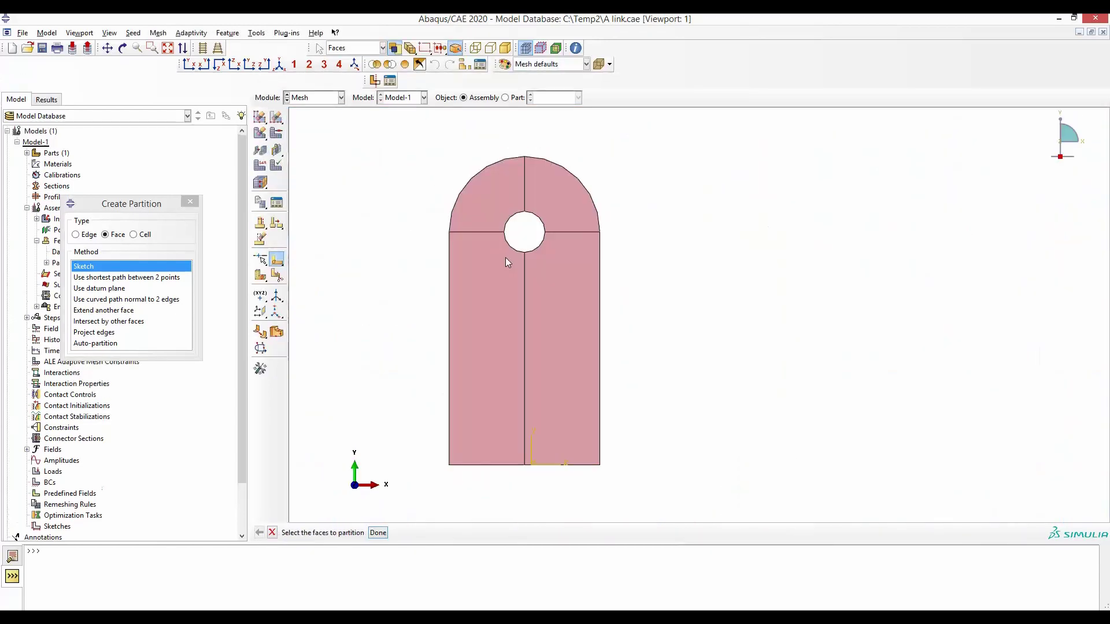
Assign local seeds by size 1 without bias to the horizontal partition edge left of the hole.
click(134, 33)
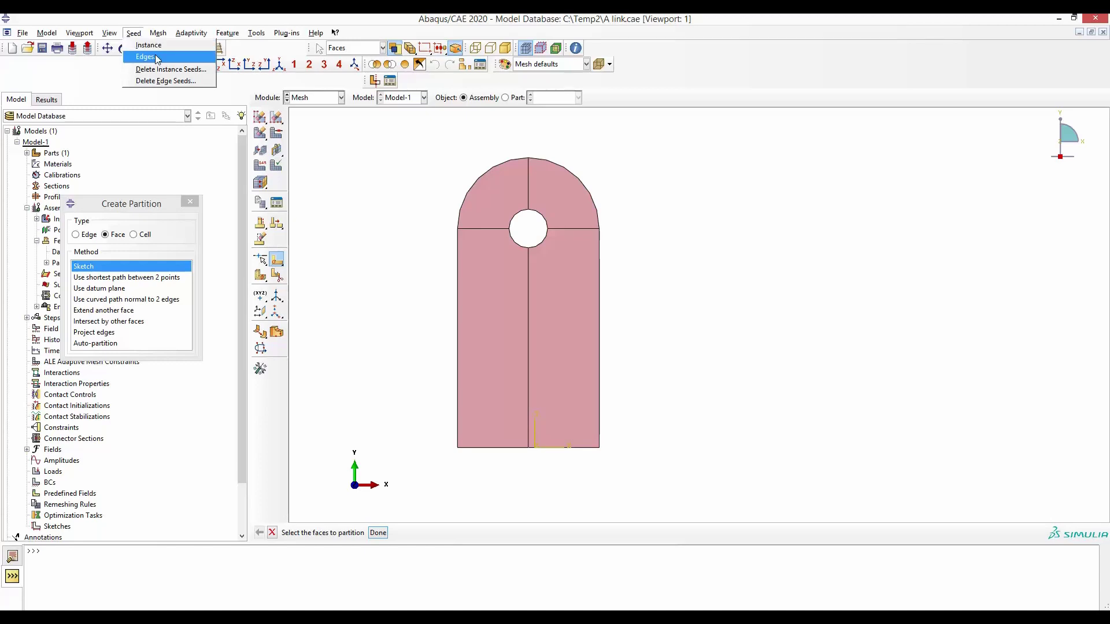
click(156, 59)
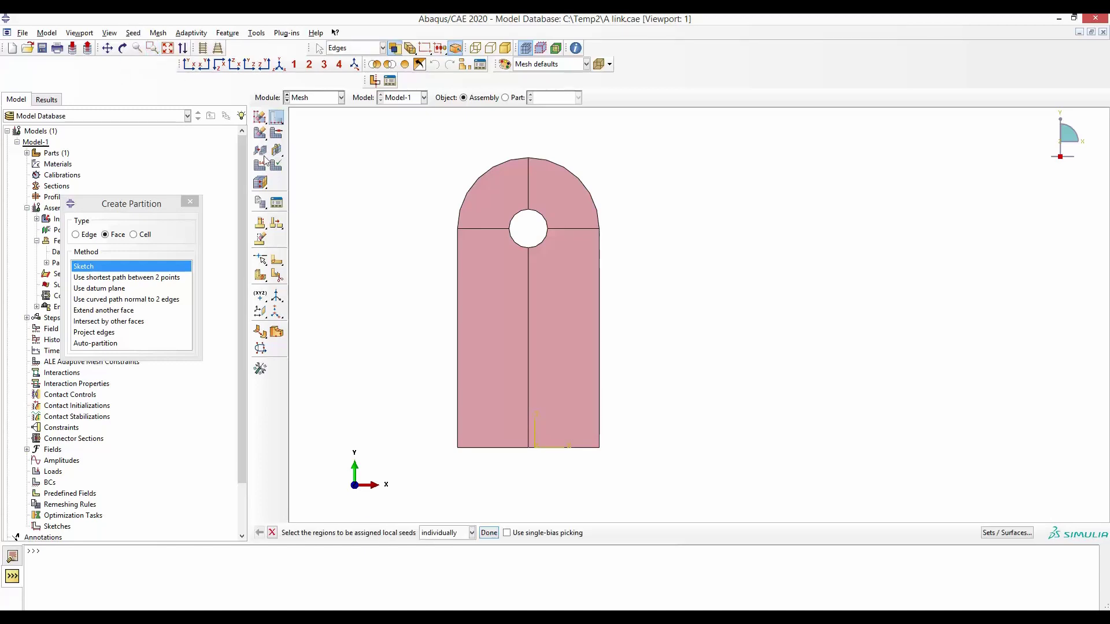
click(138, 35)
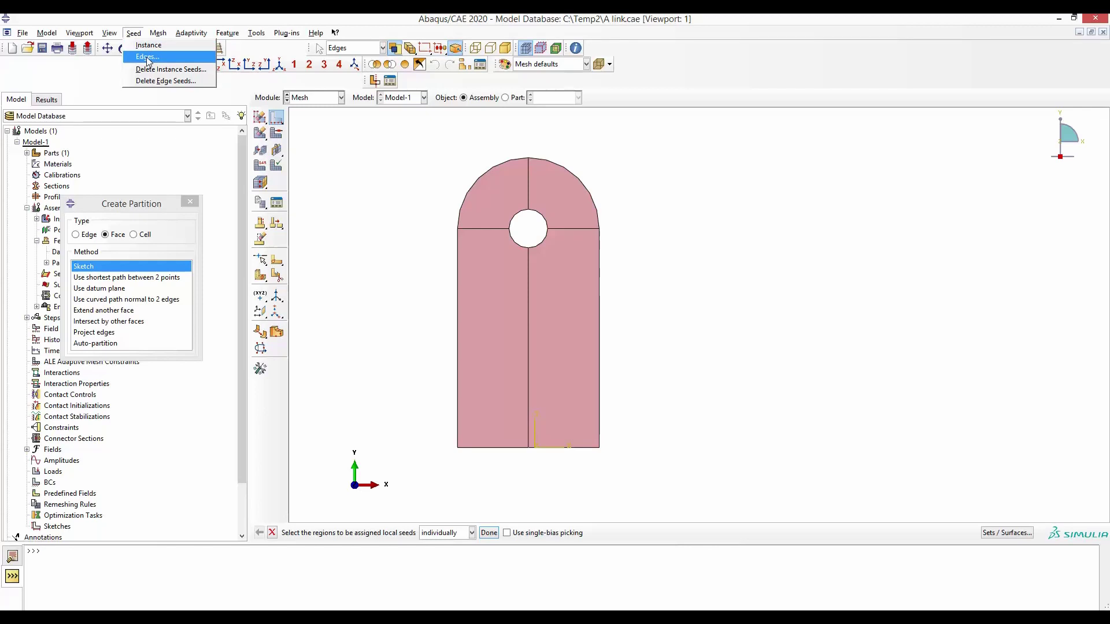
click(438, 255)
click(480, 229)
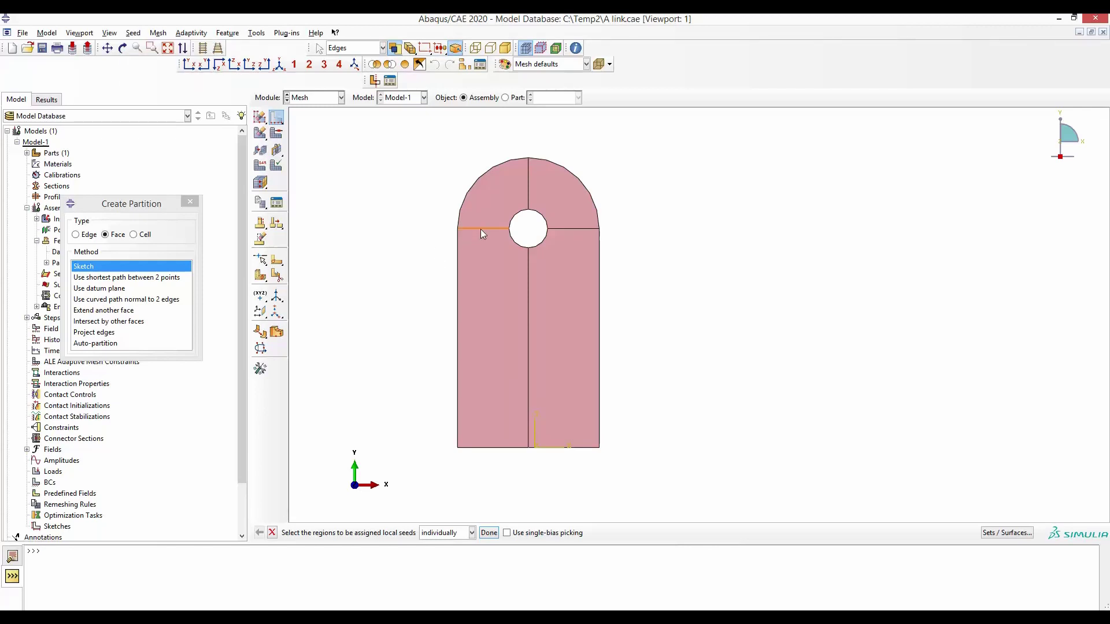
click(489, 532)
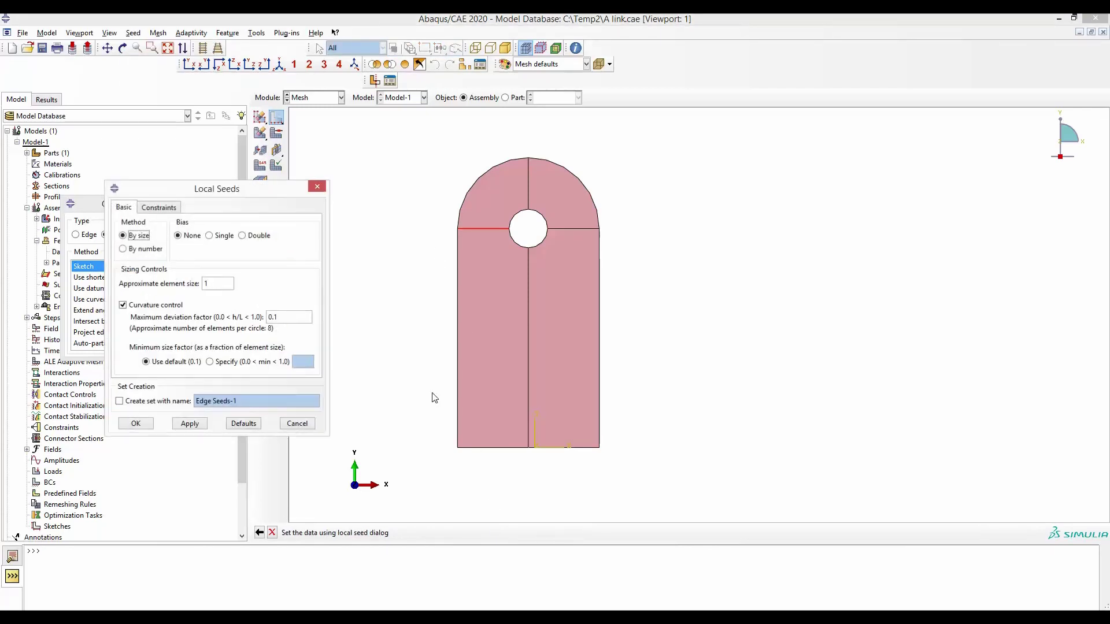
drag(202, 186, 764, 145)
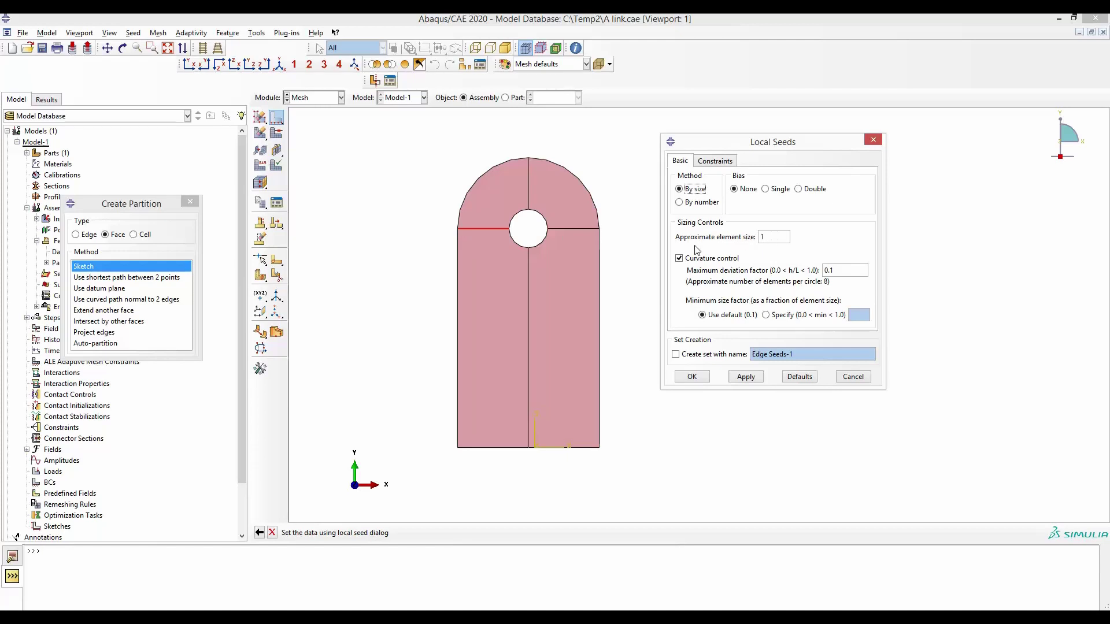
click(745, 377)
scroll(500, 234, up, 3)
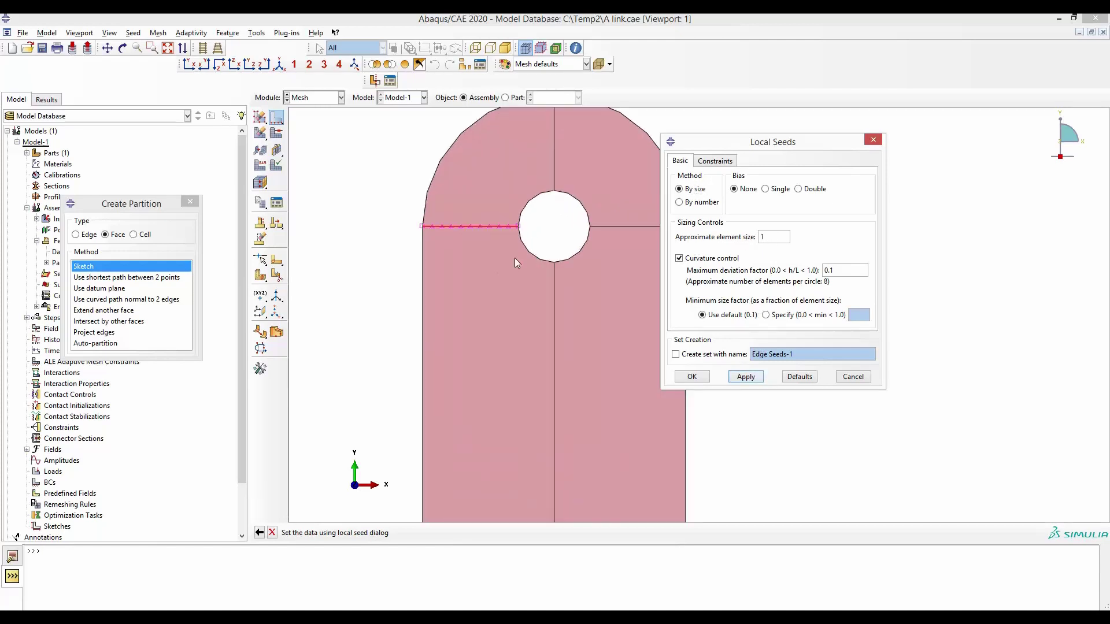
scroll(474, 225, down, 1)
scroll(474, 226, up, 1)
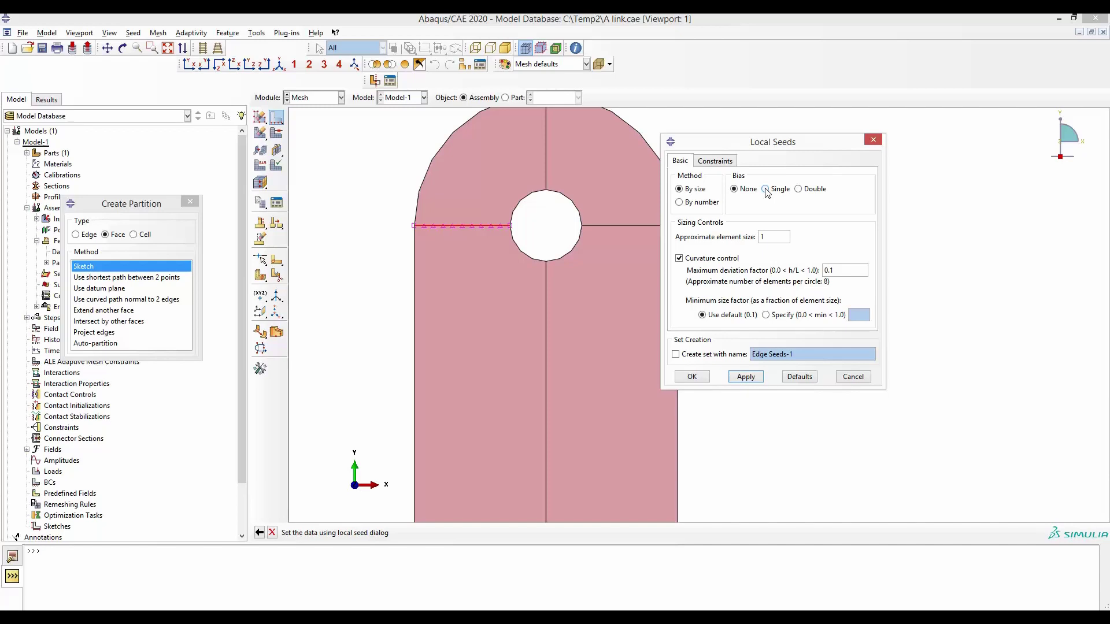
Reseed that edge with single bias, using minimum size 0.2 and maximum size 1.
click(766, 190)
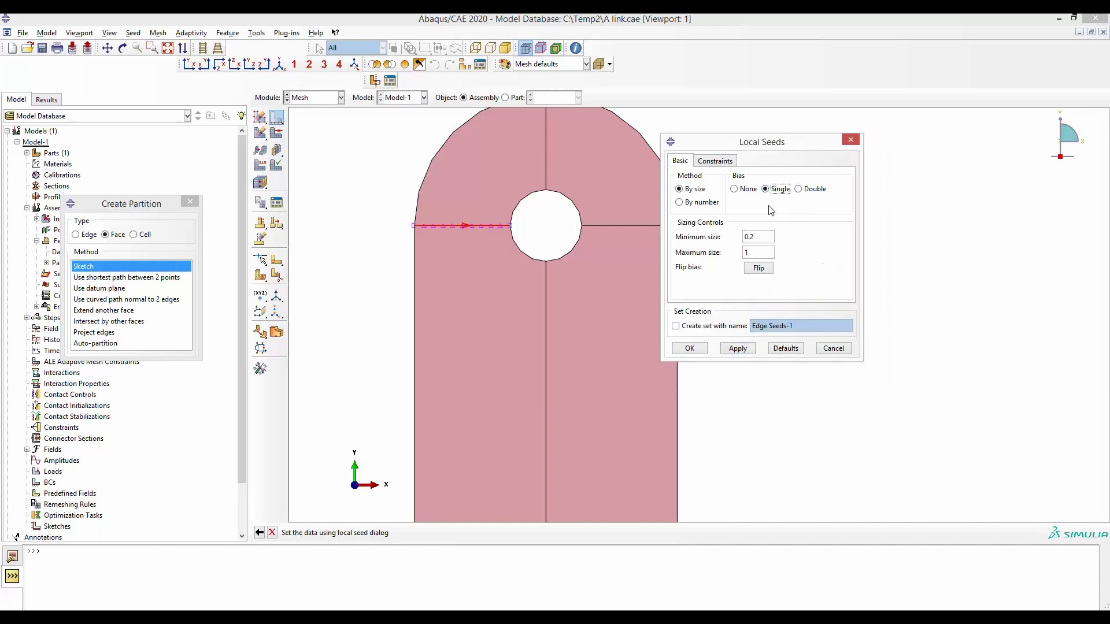
click(749, 236)
double_click(742, 253)
click(736, 350)
Examine how the biased seed spacing changes along the edge between the link's outer side and the hole.
scroll(512, 254, up, 4)
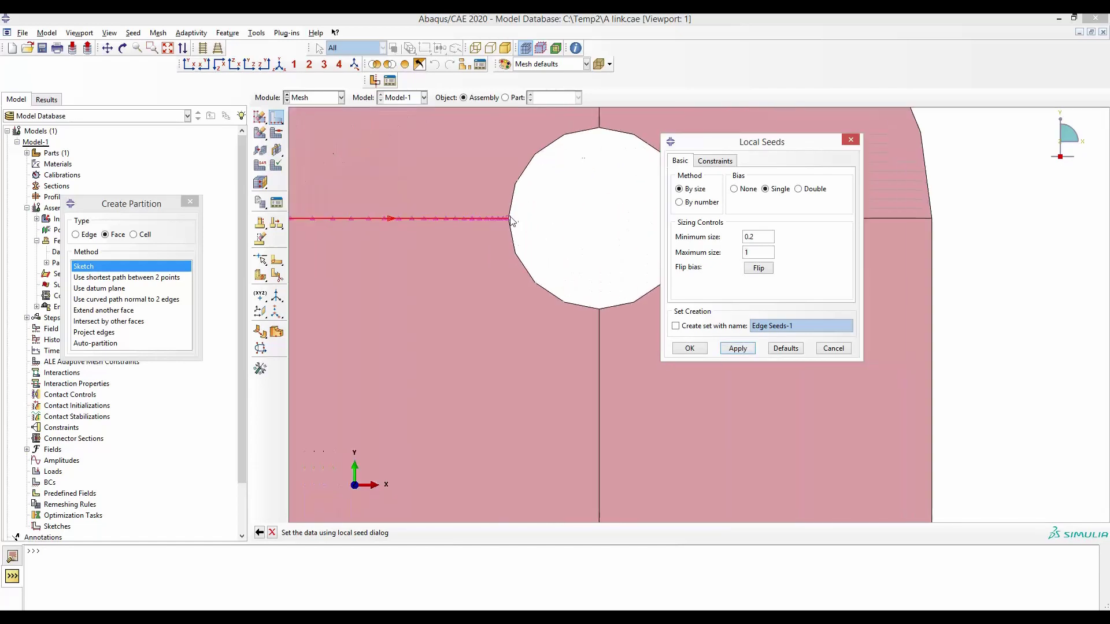
scroll(349, 196, up, 2)
scroll(348, 216, down, 1)
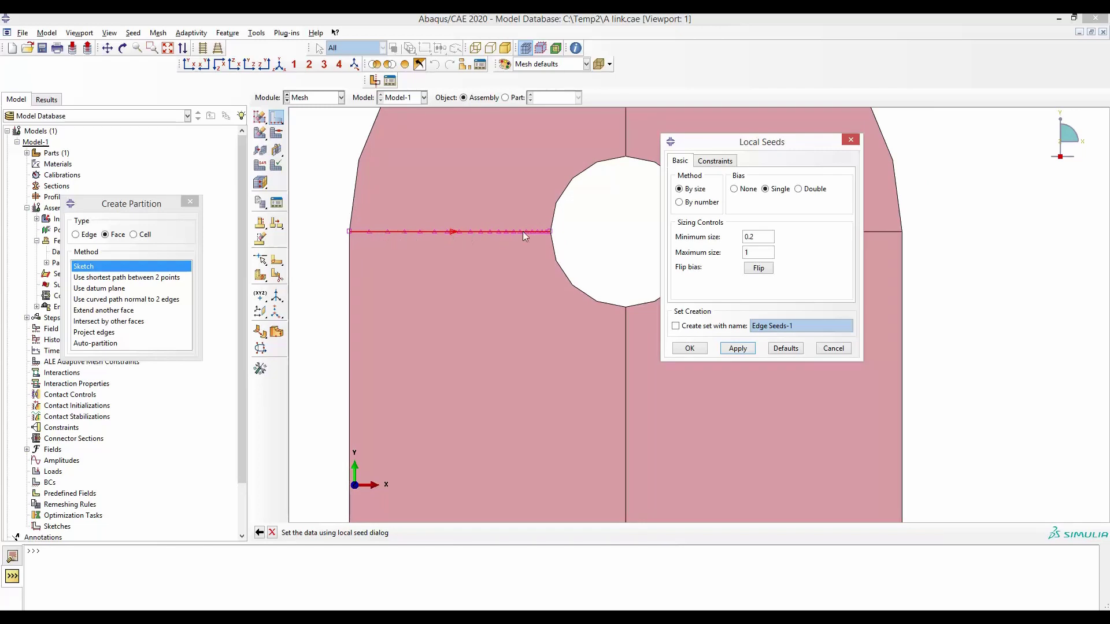
double_click(744, 252)
scroll(552, 234, up, 4)
scroll(552, 234, up, 2)
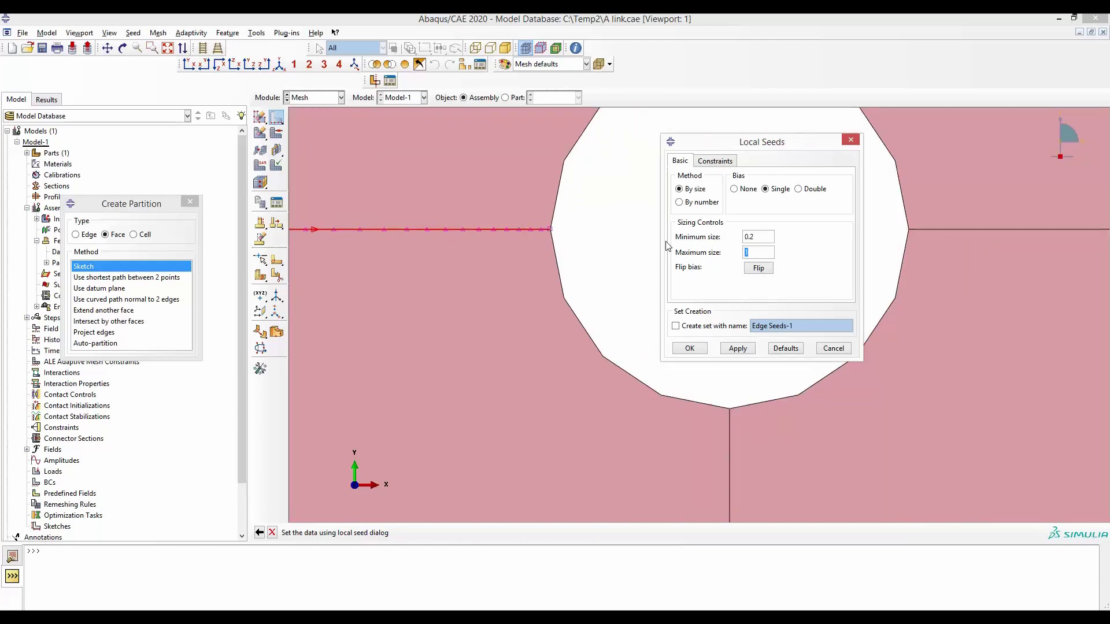
scroll(473, 227, down, 4)
scroll(425, 228, up, 4)
scroll(448, 229, down, 3)
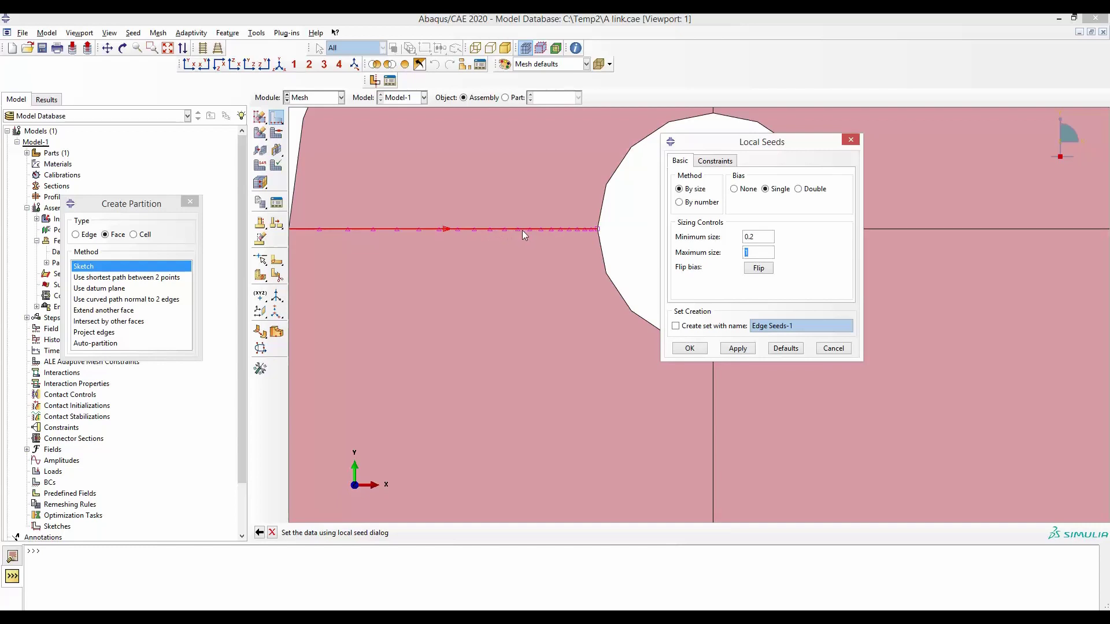
scroll(506, 227, down, 1)
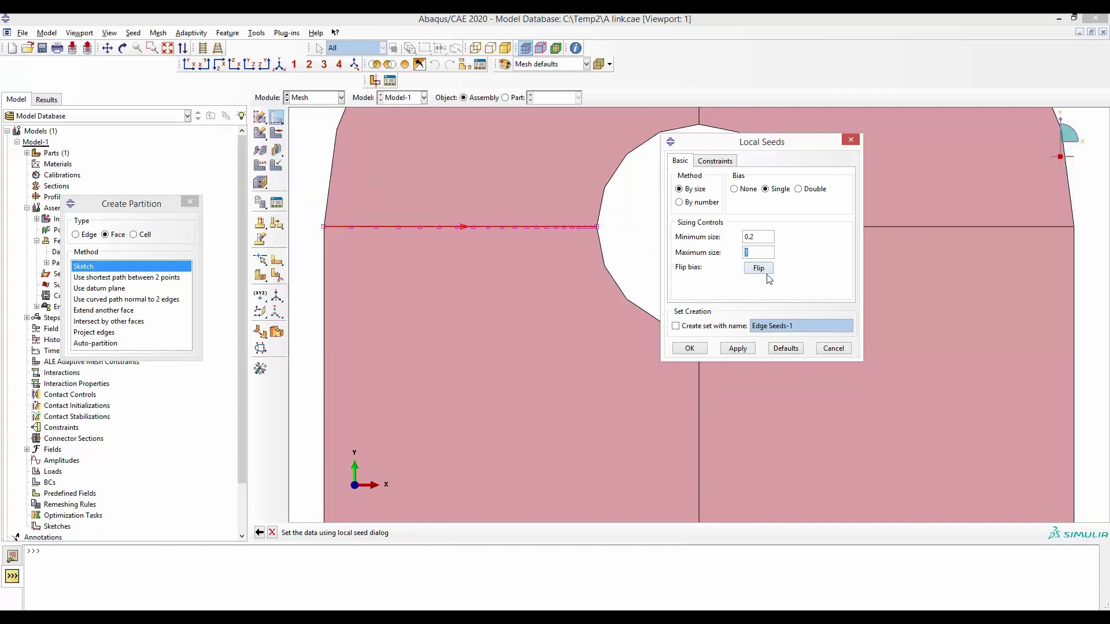
Flip the edge's seed bias so it points toward the link's outer side, and apply it.
click(760, 270)
click(737, 348)
scroll(327, 228, up, 2)
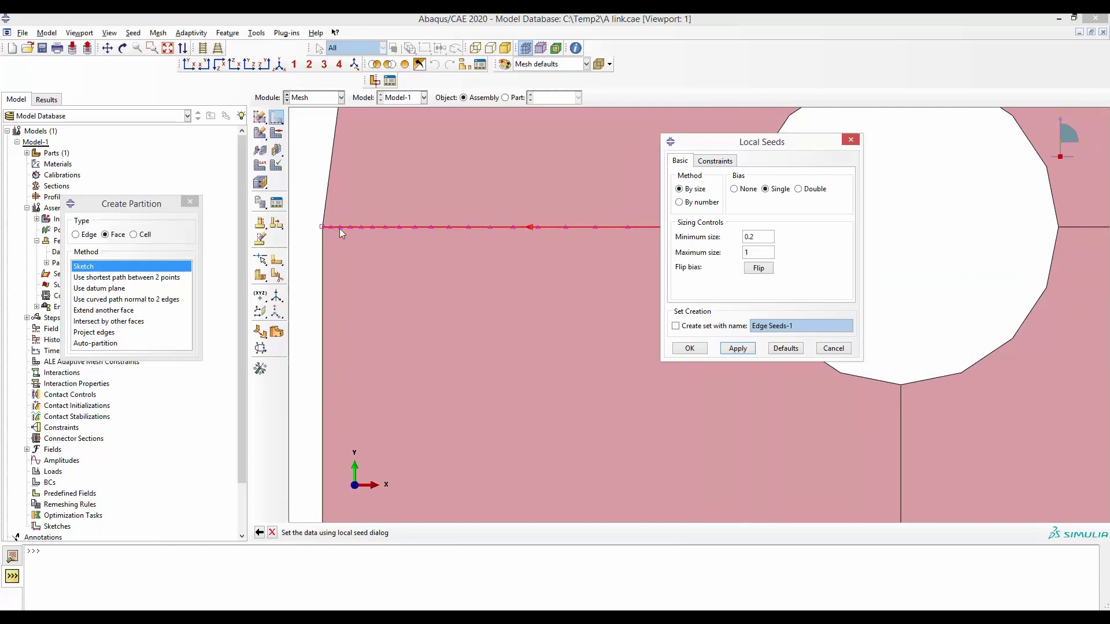
scroll(341, 229, down, 2)
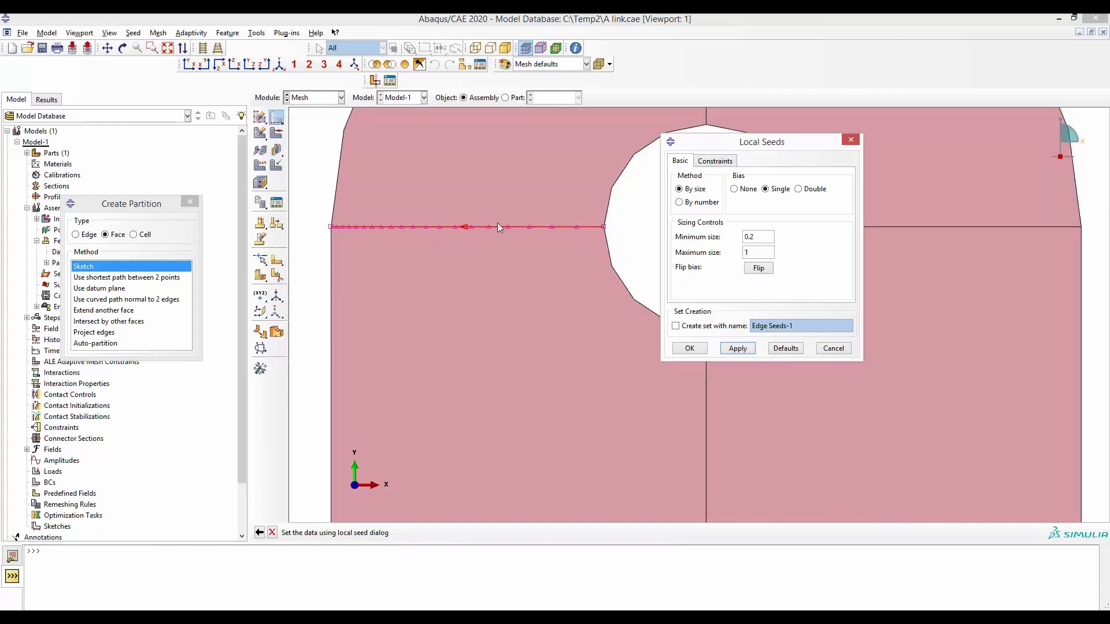
Flip the edge's seed bias back toward the hole and apply it.
click(758, 267)
click(736, 348)
scroll(399, 238, down, 3)
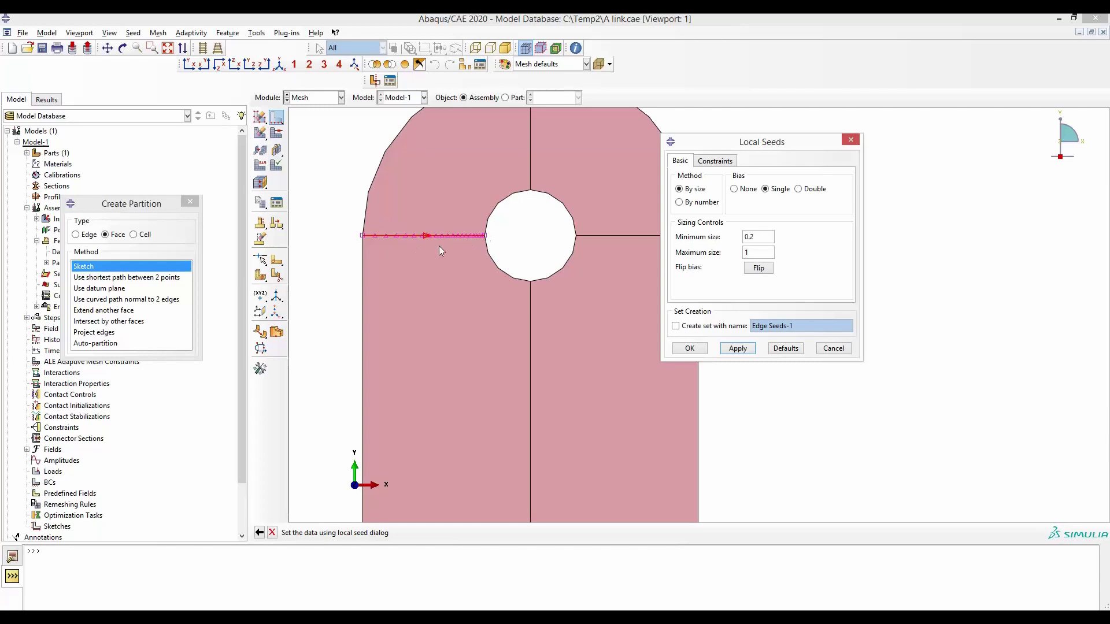
scroll(428, 280, down, 3)
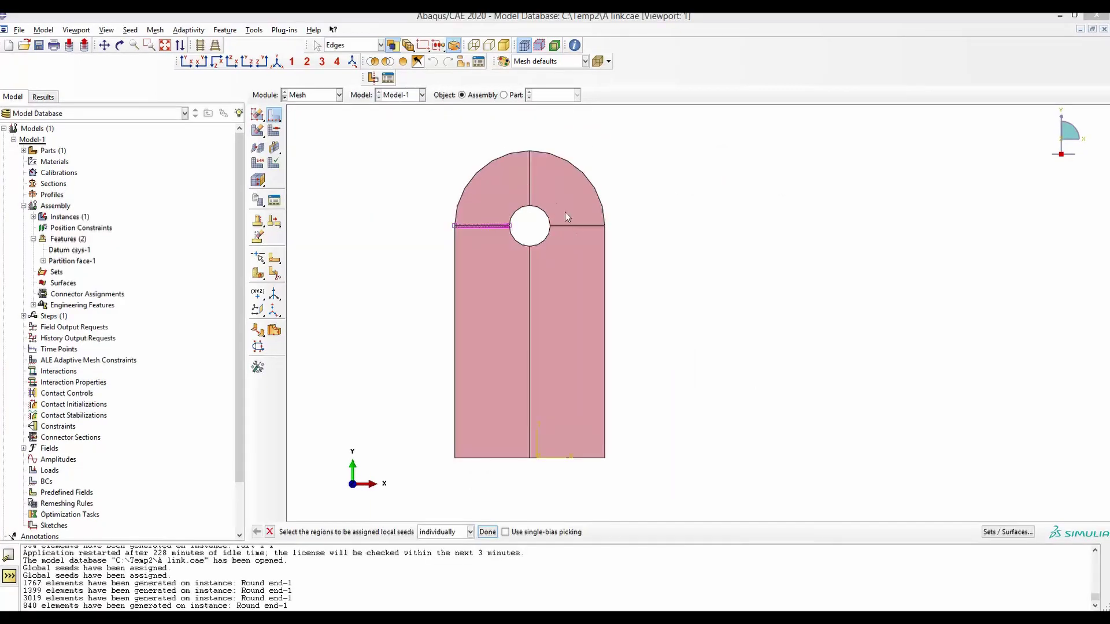
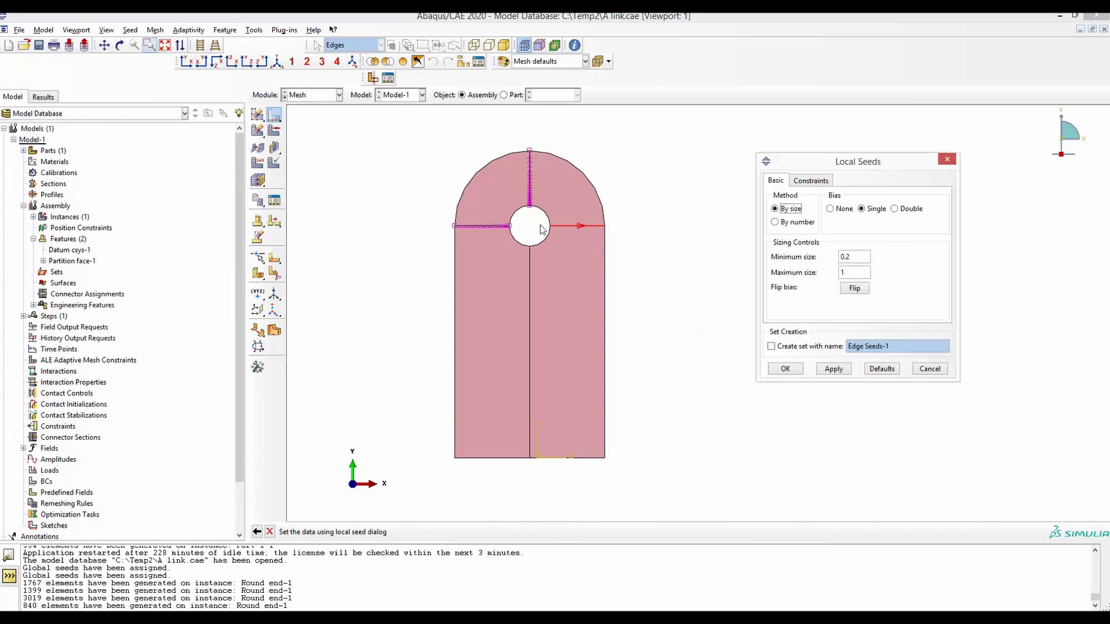
Seed the horizontal partition edge right of the hole with single bias flipped toward the hole, minimum size 0.2 and maximum 1.
click(854, 287)
click(785, 369)
Seed the three long vertical edges with single bias flipped toward the rounded end, minimum size 0.2 and maximum 1.
drag(411, 297, 692, 343)
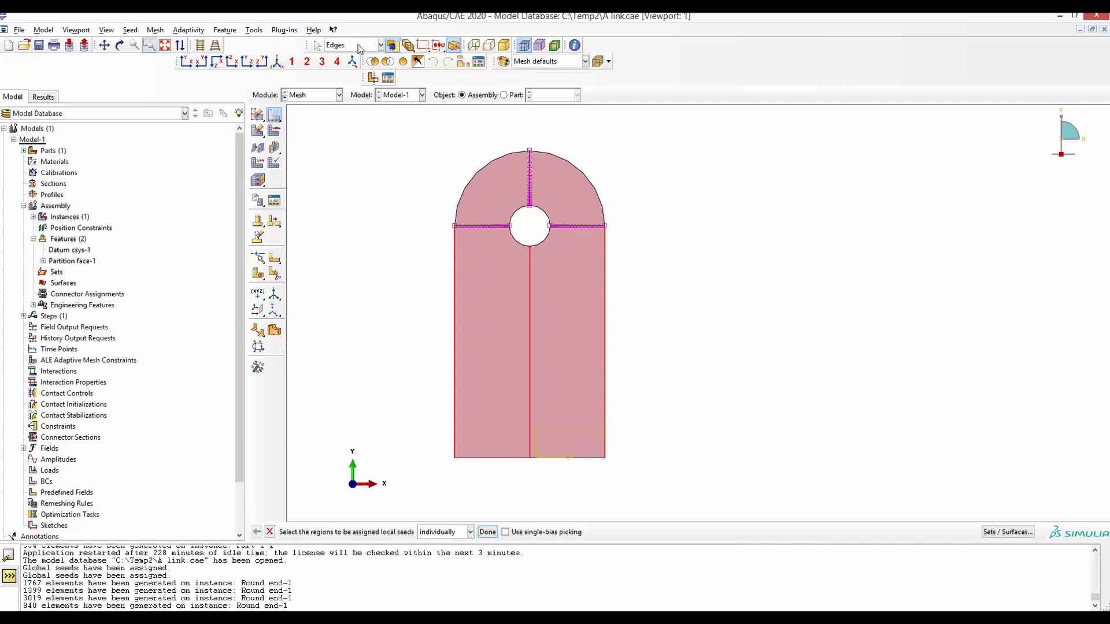
drag(365, 280, 749, 396)
click(131, 30)
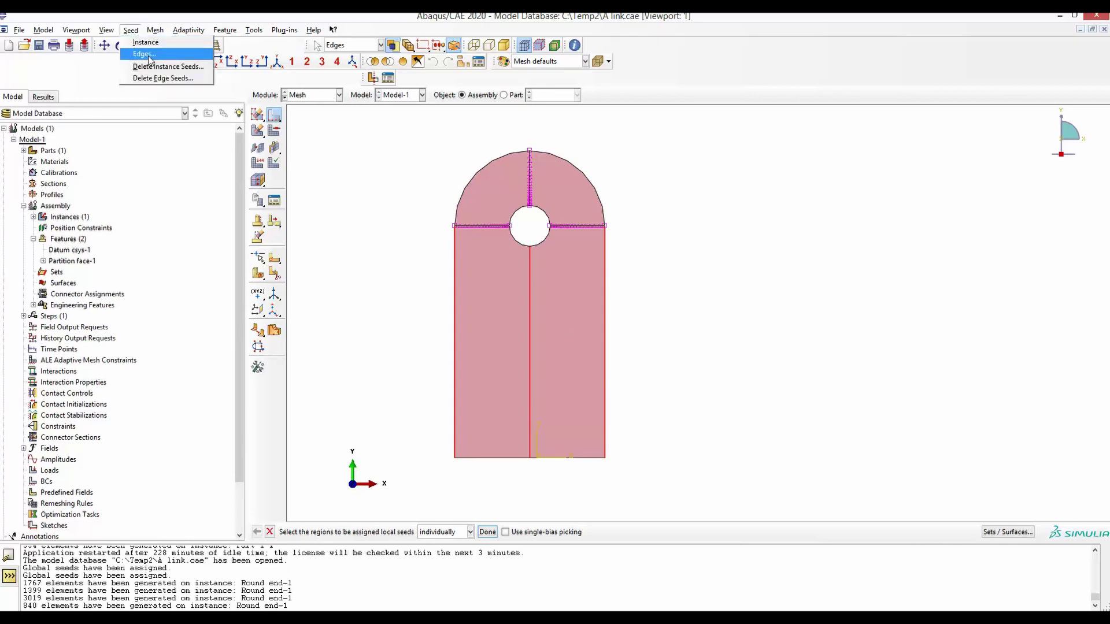
click(147, 54)
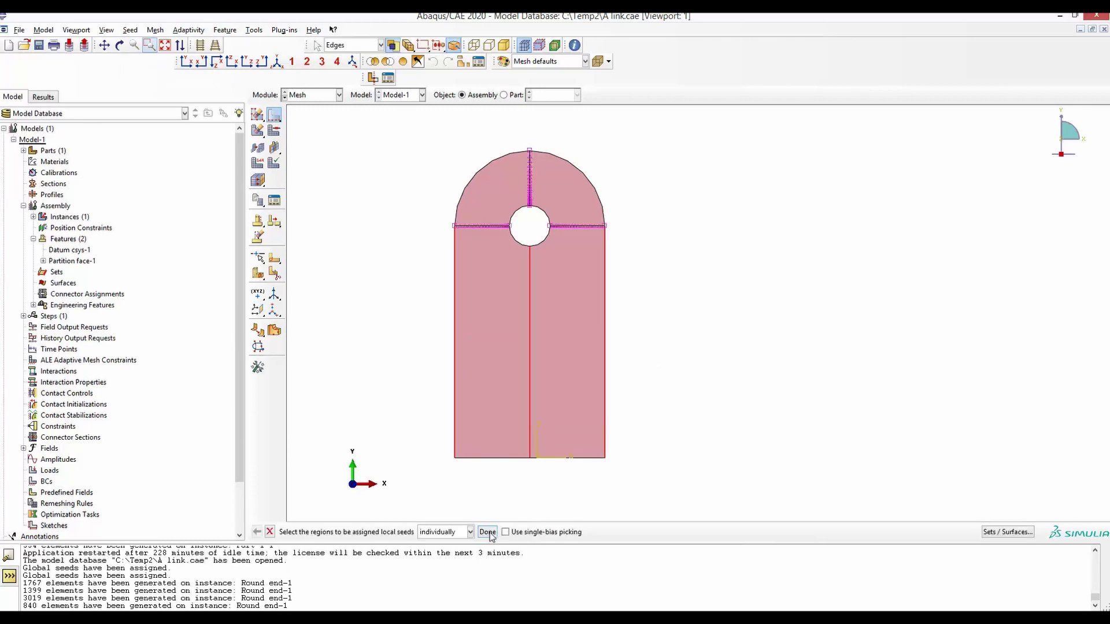
click(487, 533)
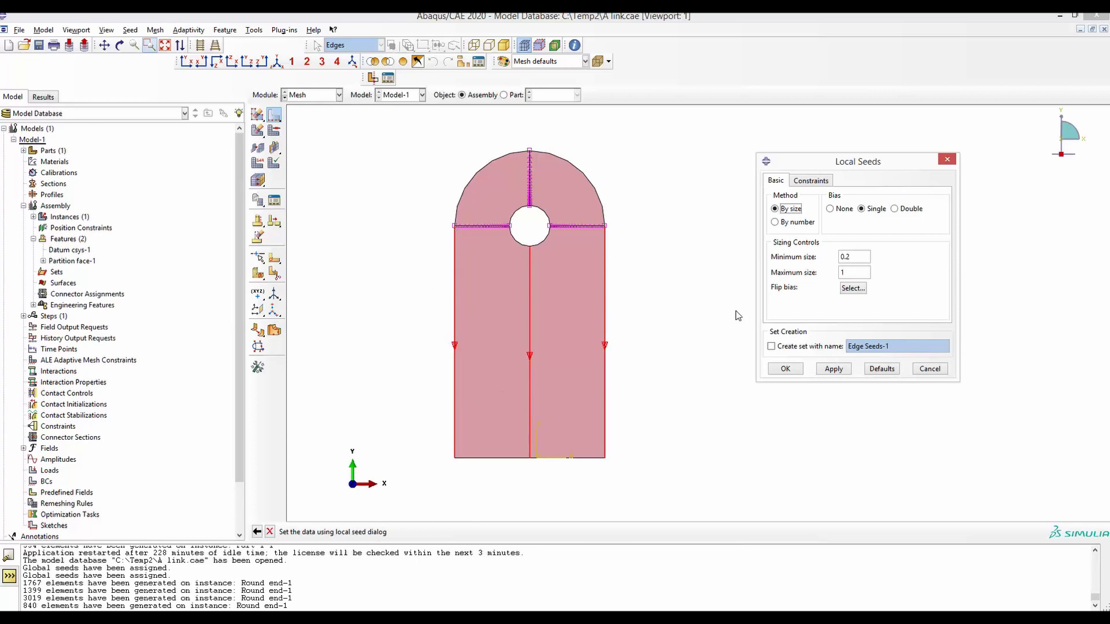
click(852, 287)
drag(417, 301, 657, 336)
click(516, 535)
click(833, 370)
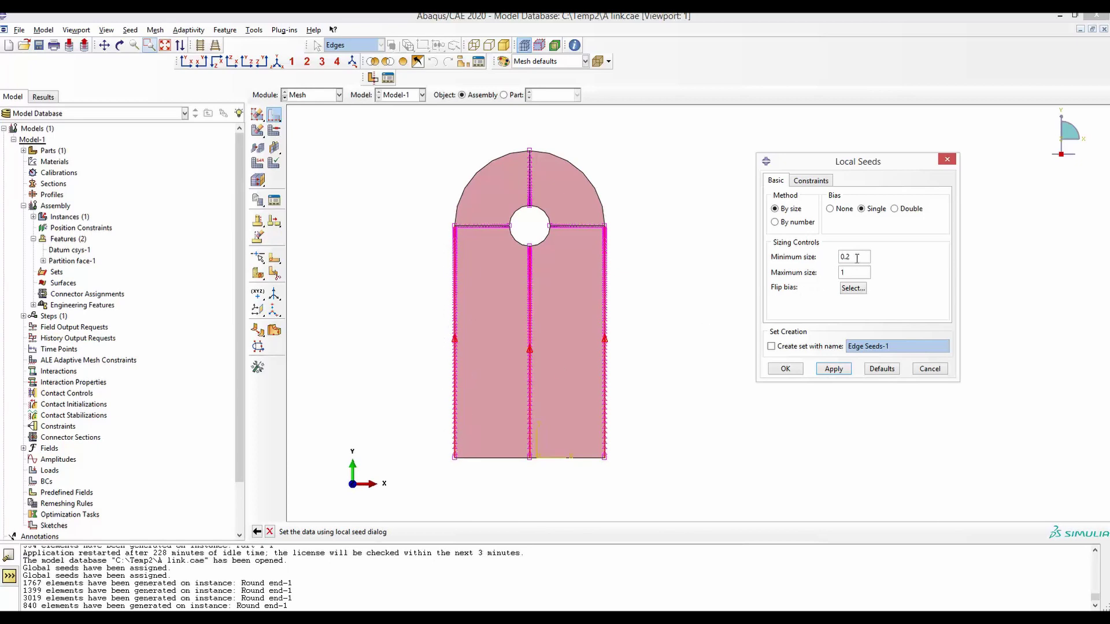
Set the vertical edges' biased seeds to minimum size 1 and maximum size 10, and apply them.
drag(854, 258, 839, 258)
text(1)
drag(848, 256, 839, 256)
click(833, 369)
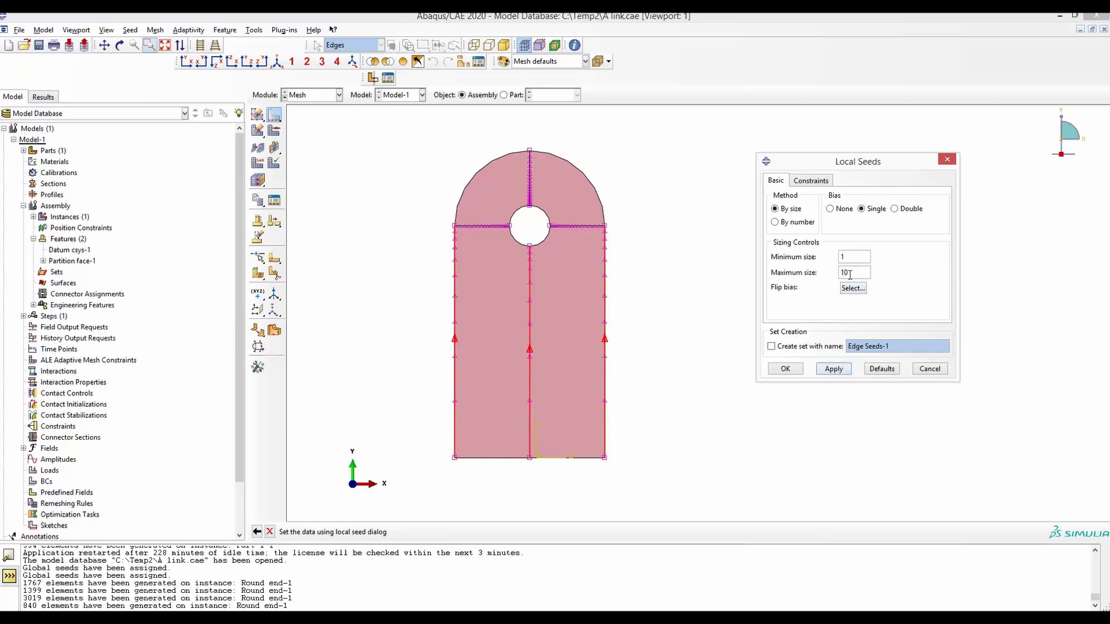
text(2)
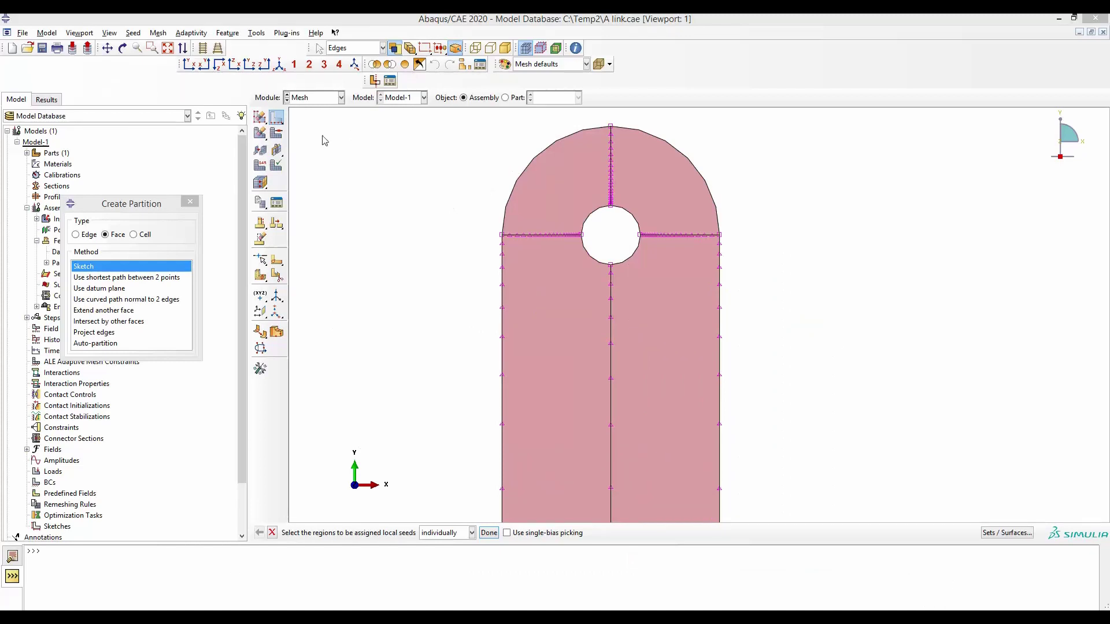
Select the two outer arcs of the rounded end and the four arcs of the hole for local edge seeding.
click(134, 33)
click(148, 57)
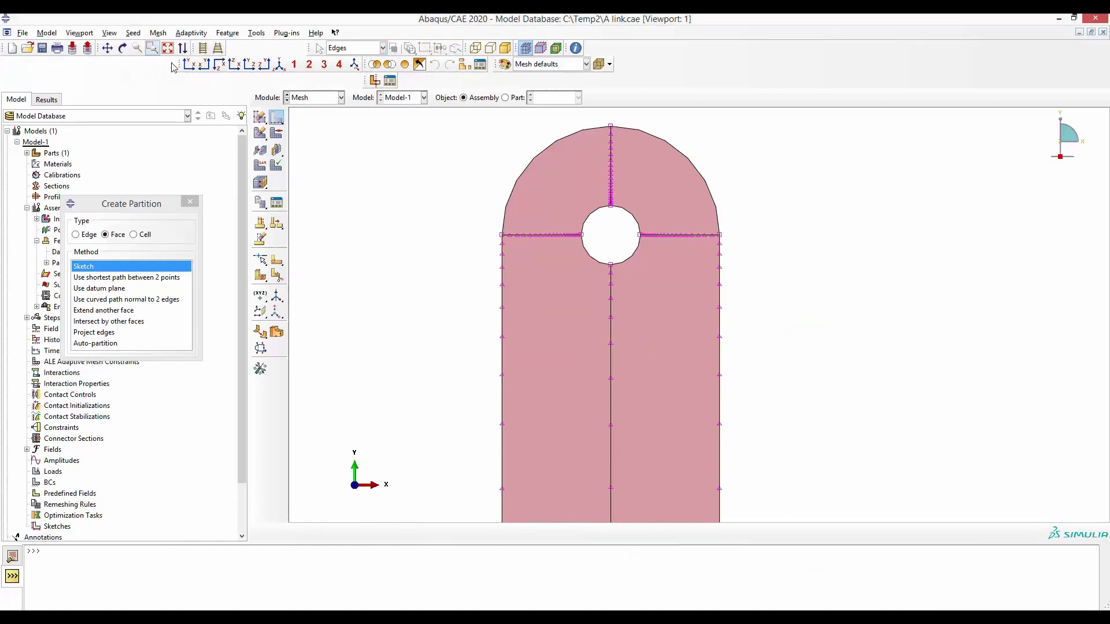
drag(551, 186, 550, 186)
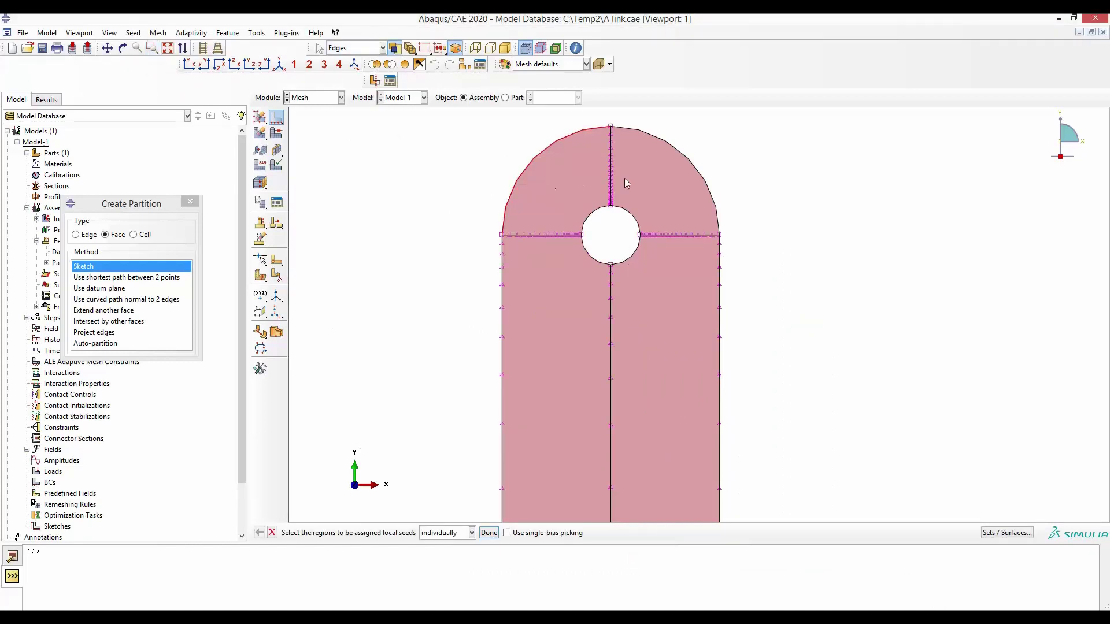
shift+drag(656, 143, 700, 169)
shift+drag(624, 205, 643, 209)
shift+click(585, 219)
shift+click(595, 263)
shift+click(632, 255)
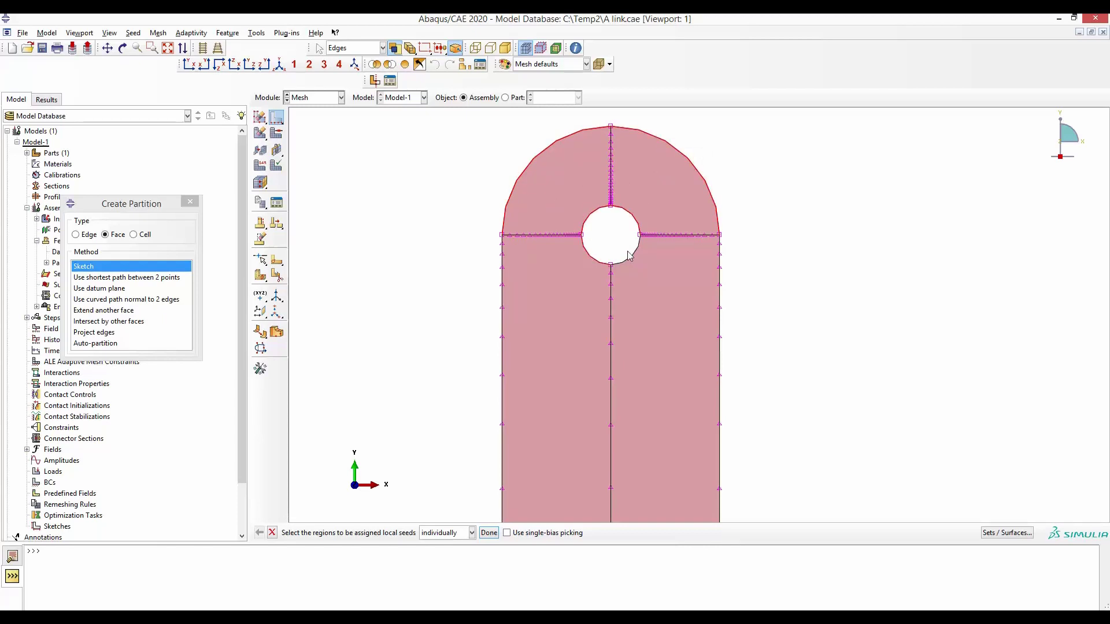
click(488, 533)
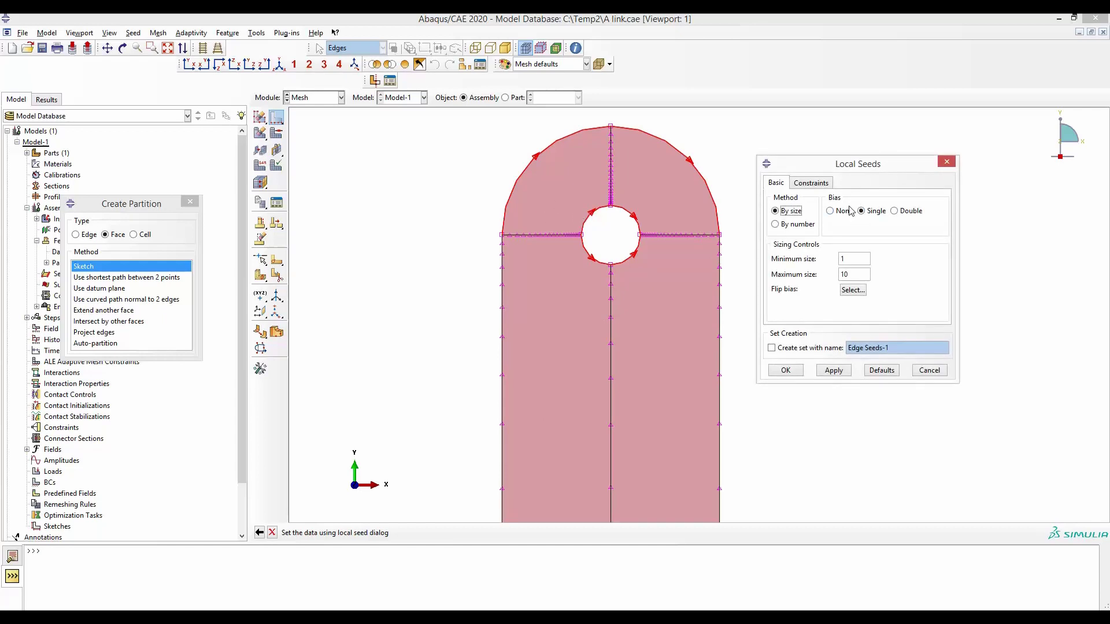
Seed the selected arcs by number with no bias and 10 elements per edge, and apply it.
click(830, 211)
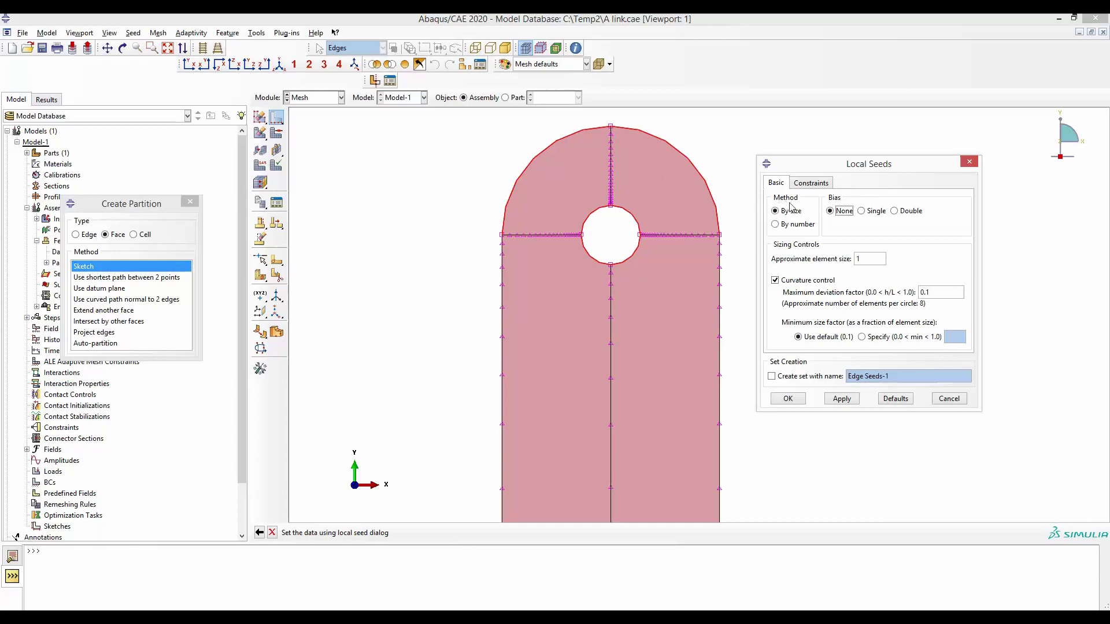
click(808, 224)
click(775, 224)
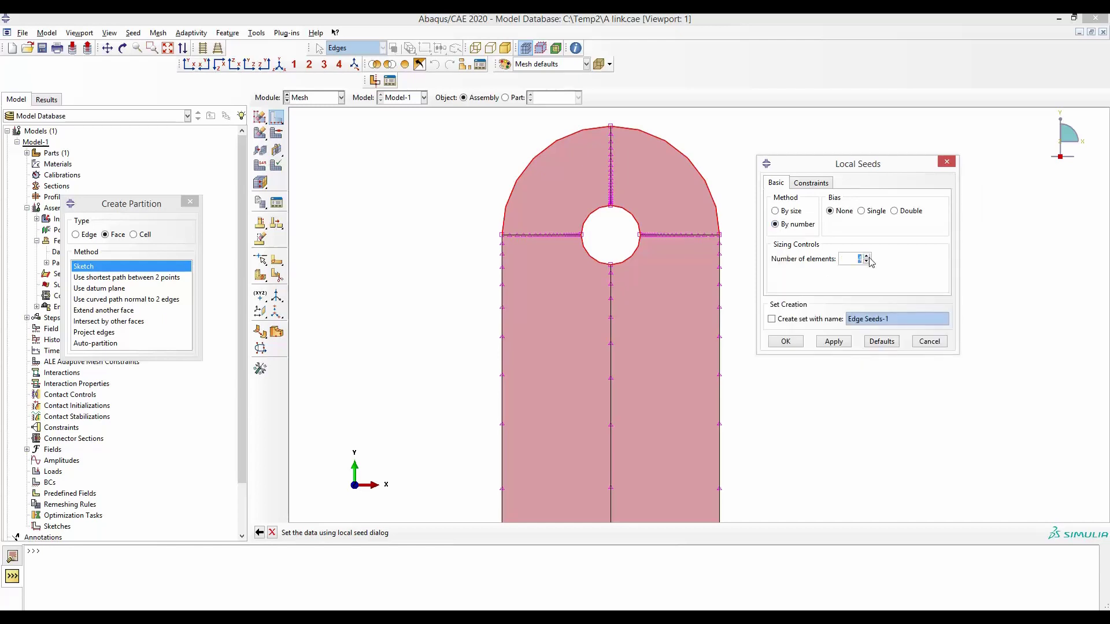
text(10)
click(834, 342)
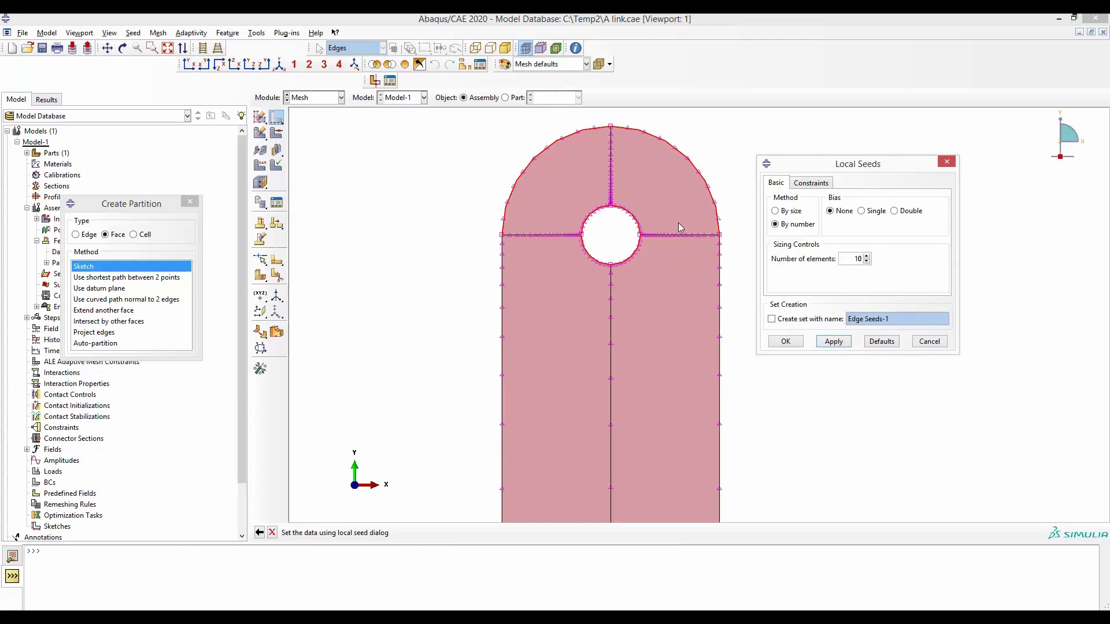
Assign mesh controls with the Quad element shape to all faces of the link, keeping the Free technique and Medial axis algorithm.
scroll(665, 203, up, 1)
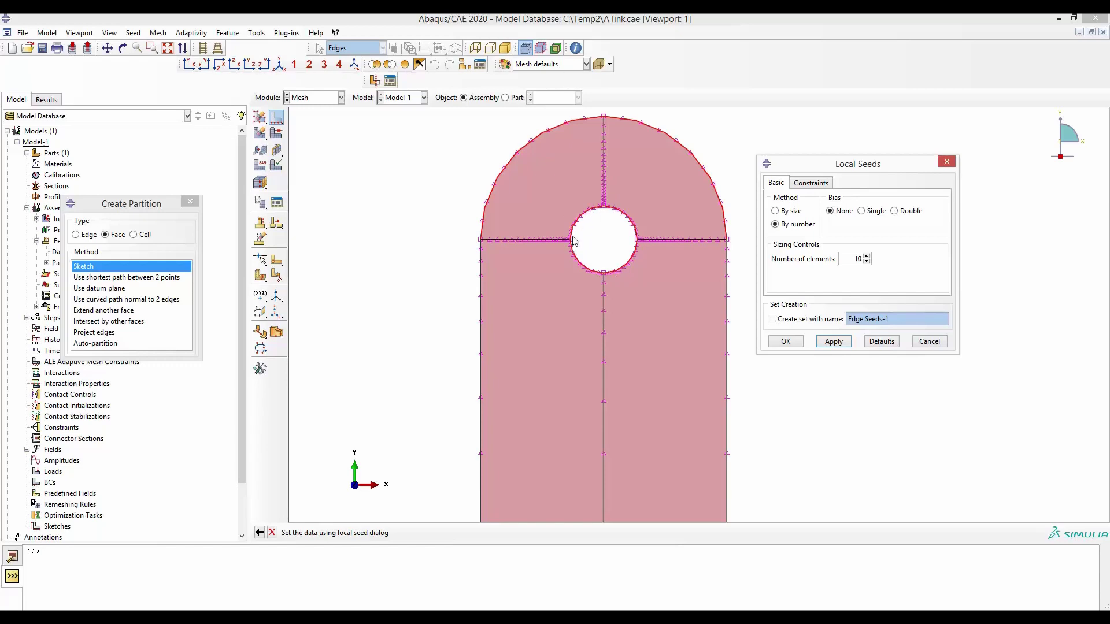
scroll(568, 199, down, 3)
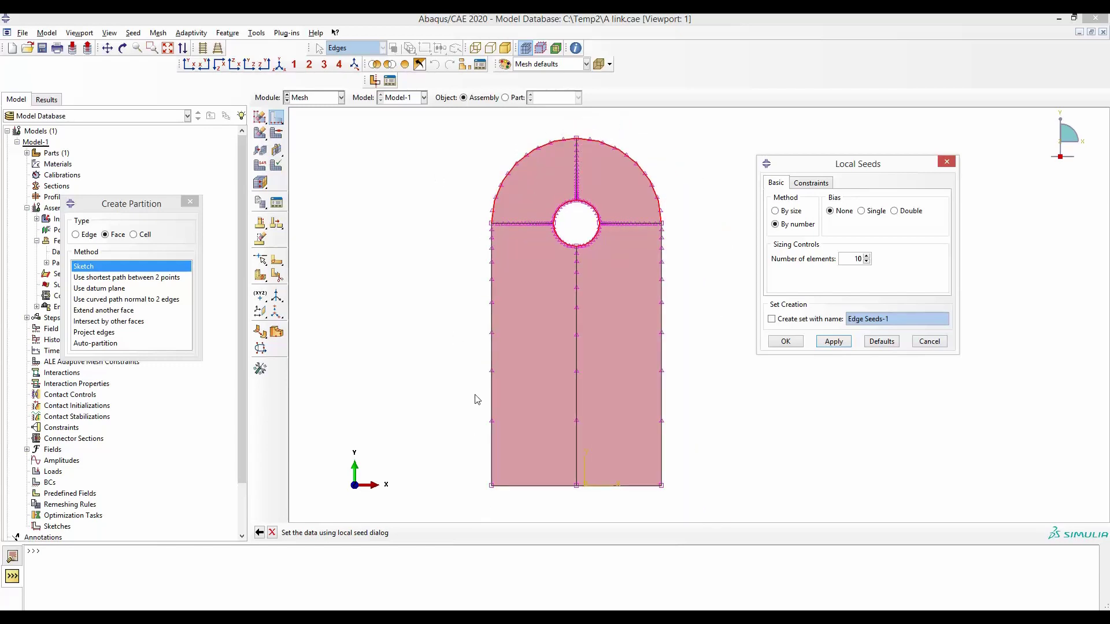
scroll(544, 230, up, 2)
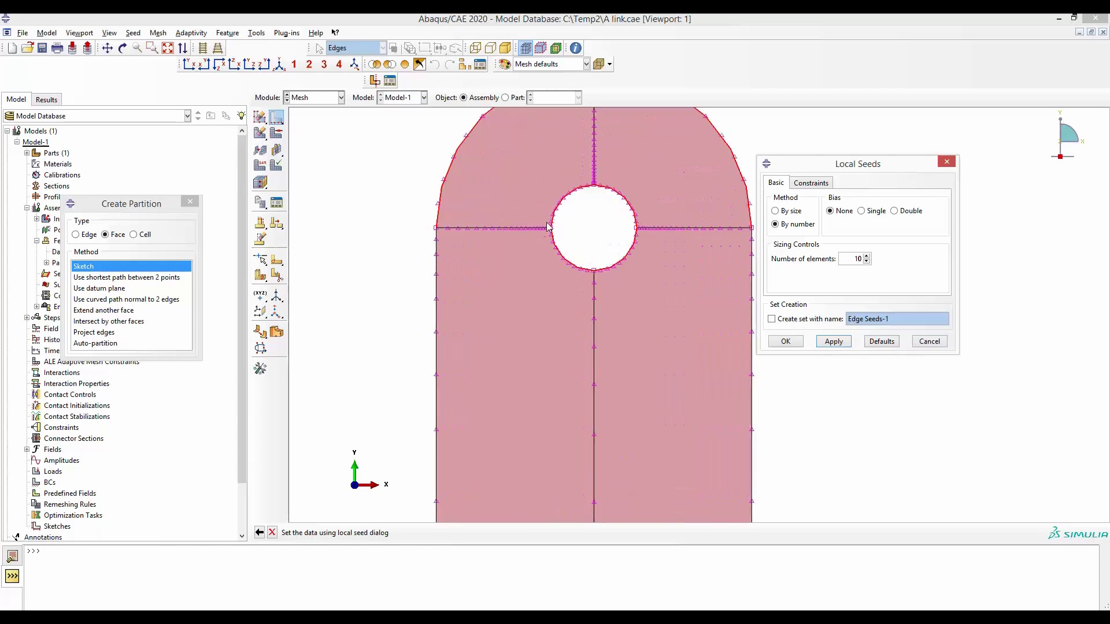
scroll(526, 202, down, 2)
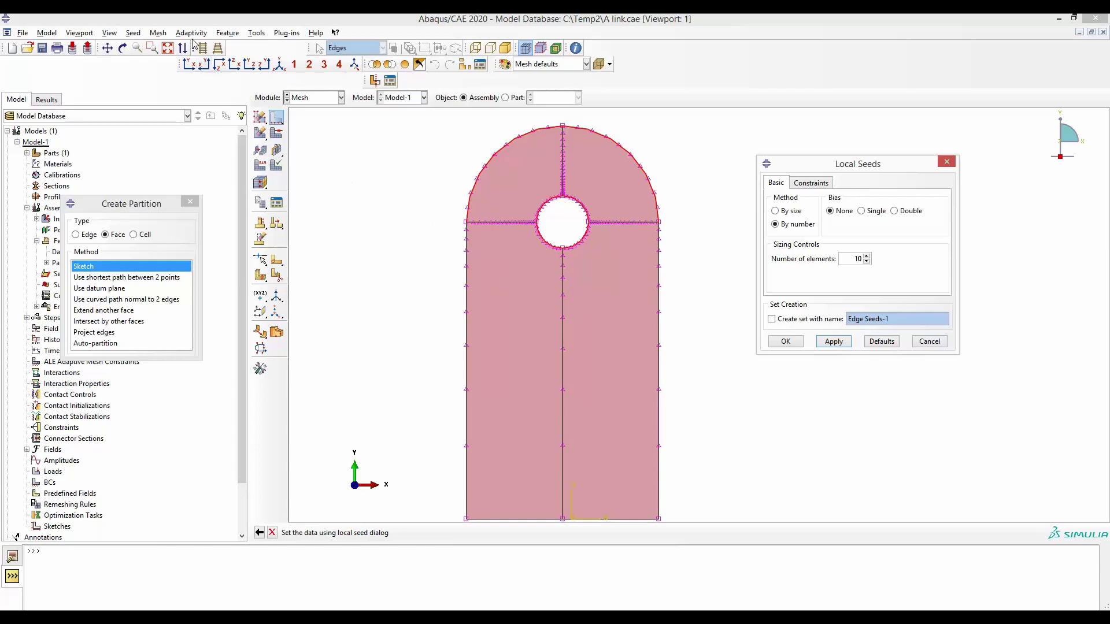
click(158, 33)
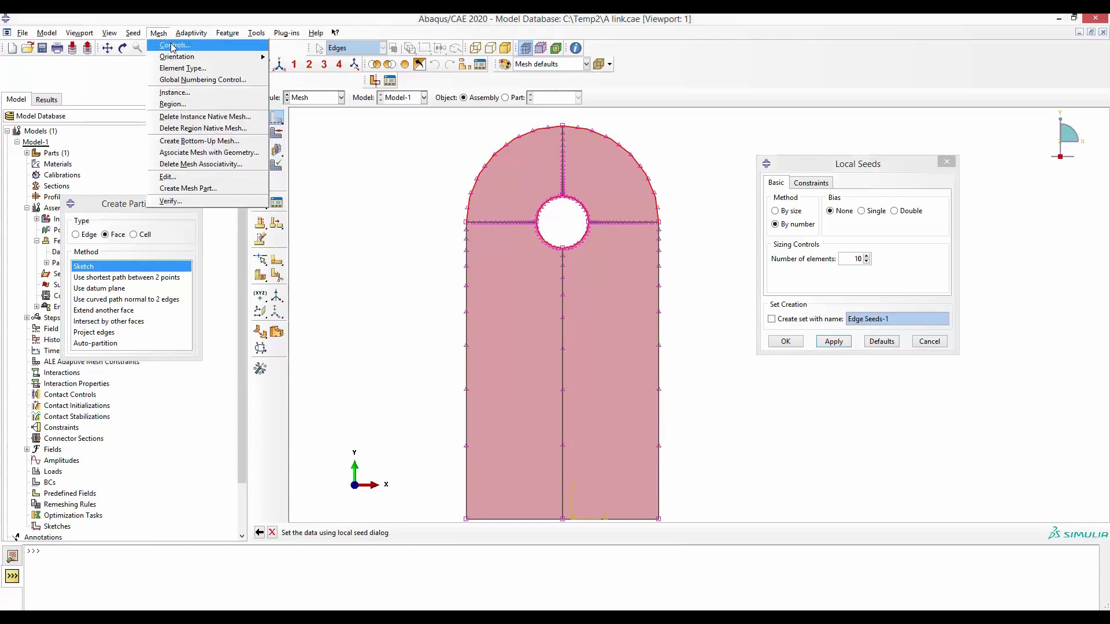
click(176, 45)
drag(409, 118, 751, 527)
click(512, 532)
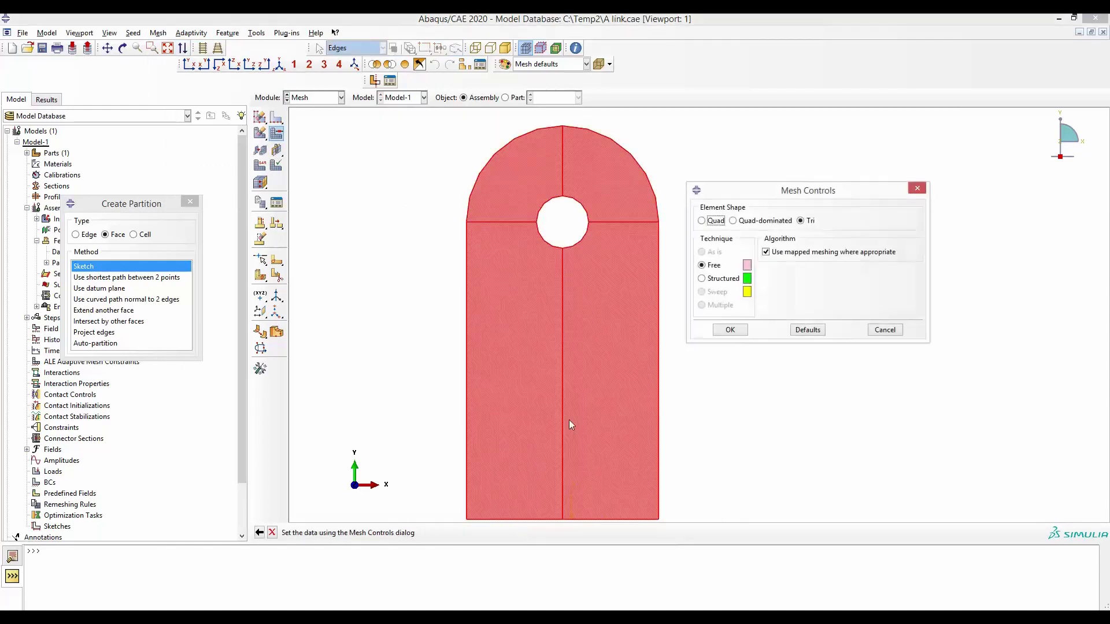
click(701, 221)
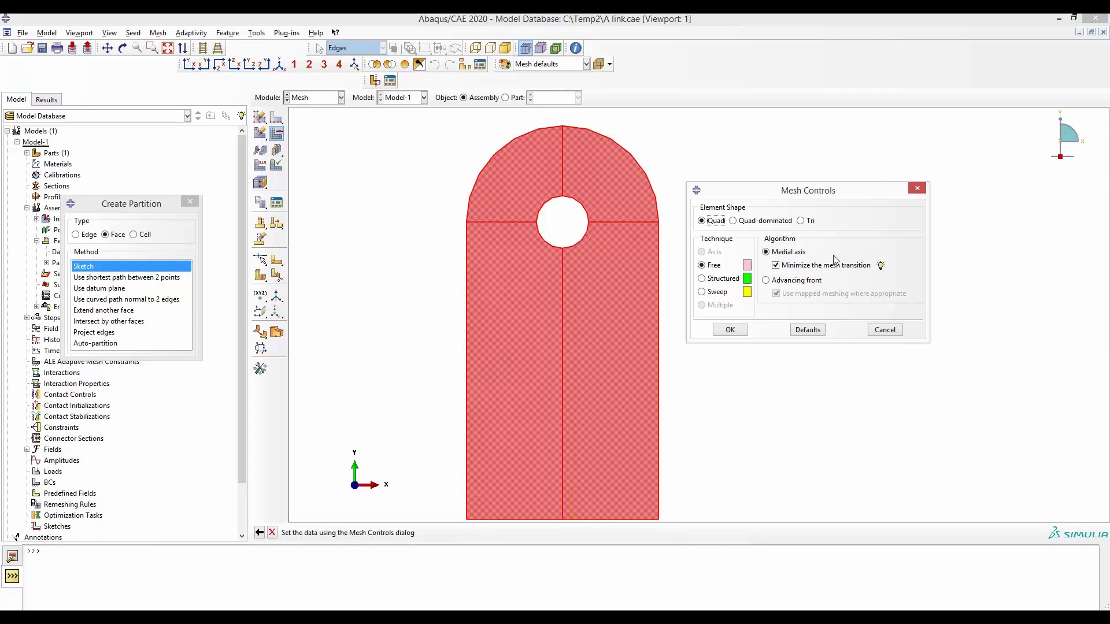
click(731, 331)
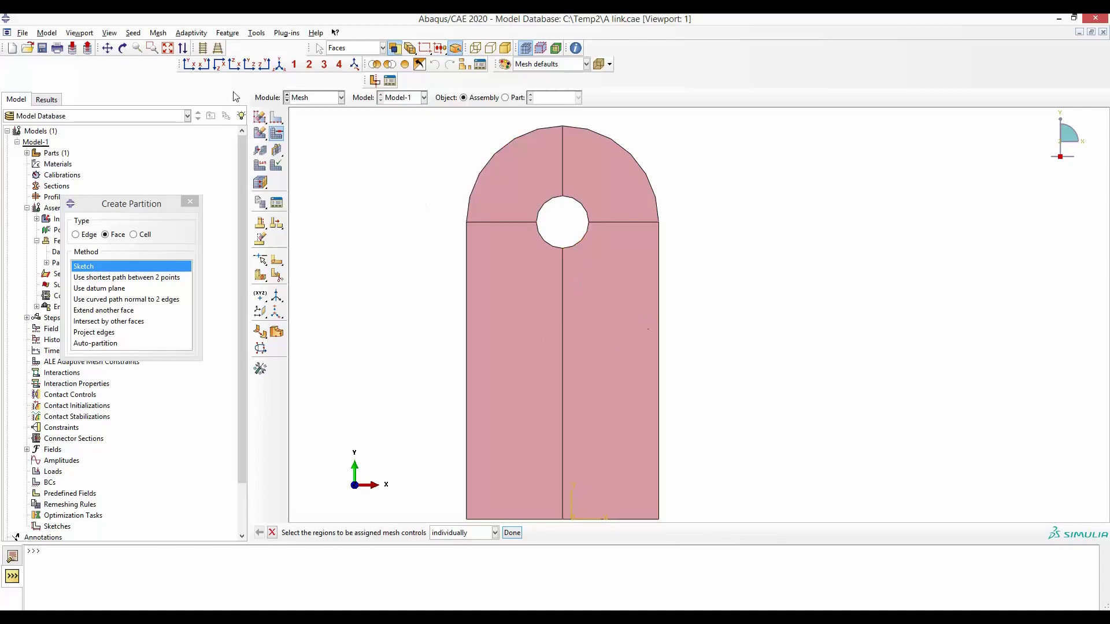
Mesh the link's part instance with the assigned edge seeds and mesh controls.
click(158, 33)
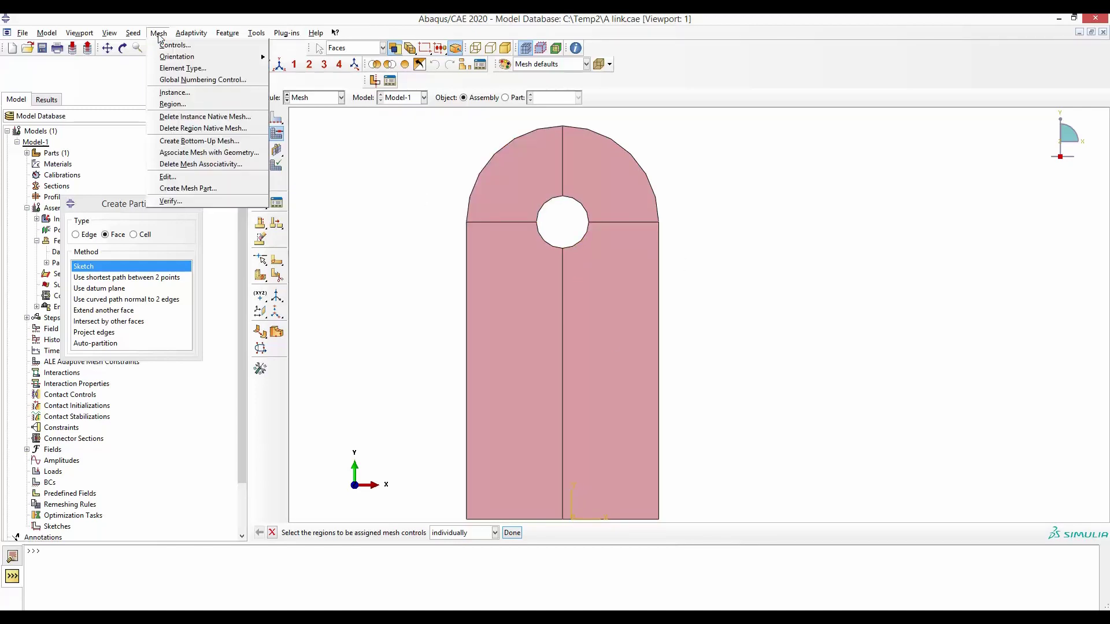
click(180, 93)
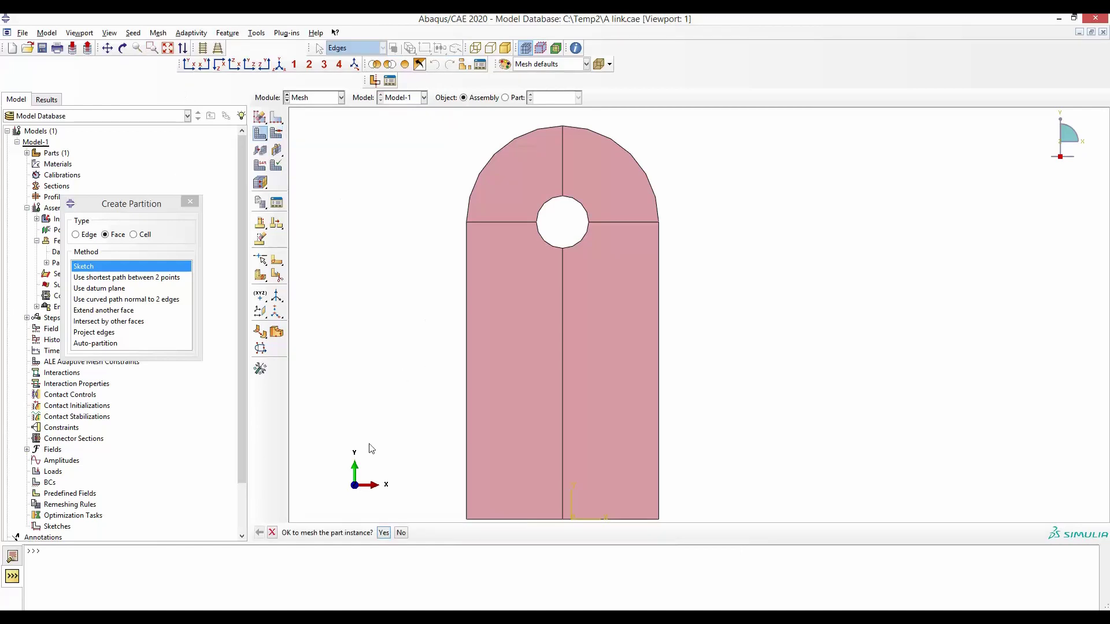
click(383, 532)
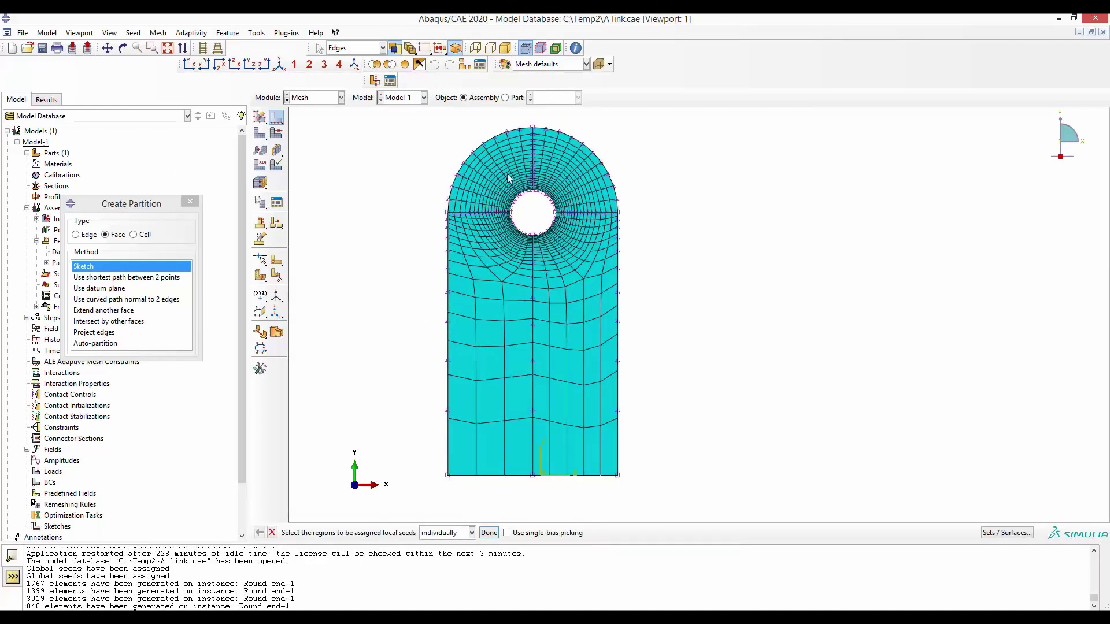
scroll(507, 173, up, 3)
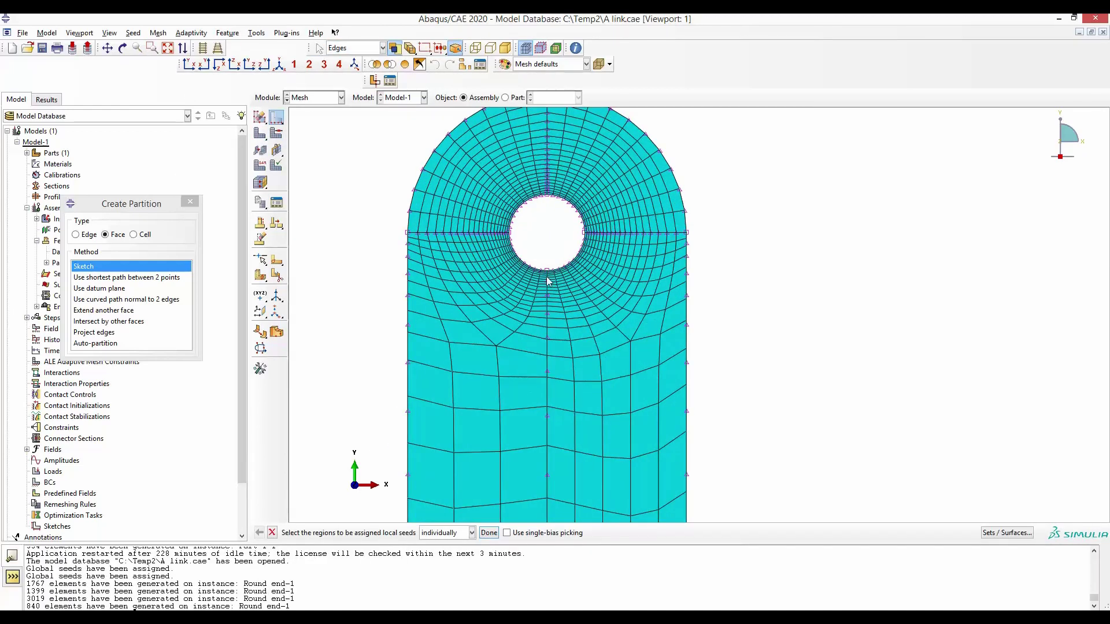